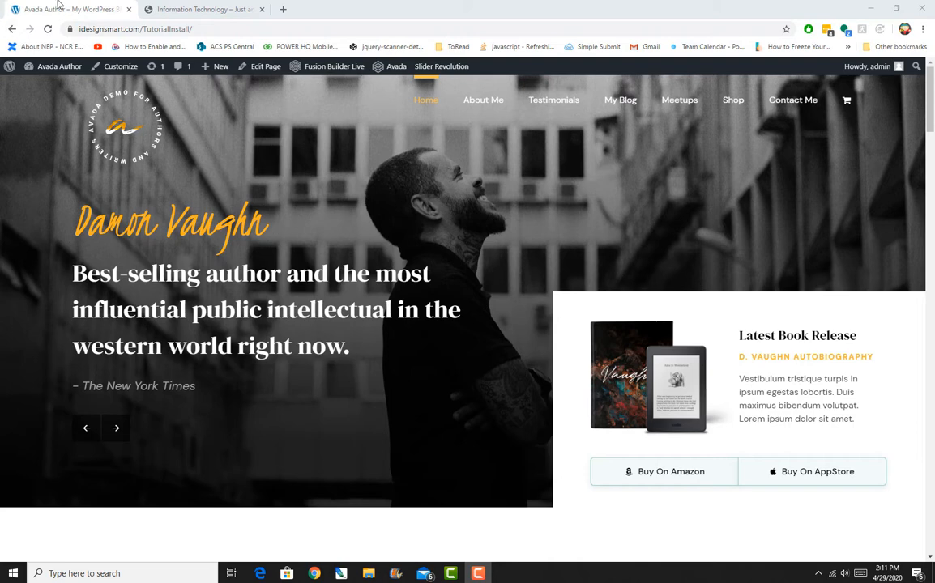
Switch to the Avada IT demo tab, open its sliding bar and scroll through the sliding bar contents.
click(181, 9)
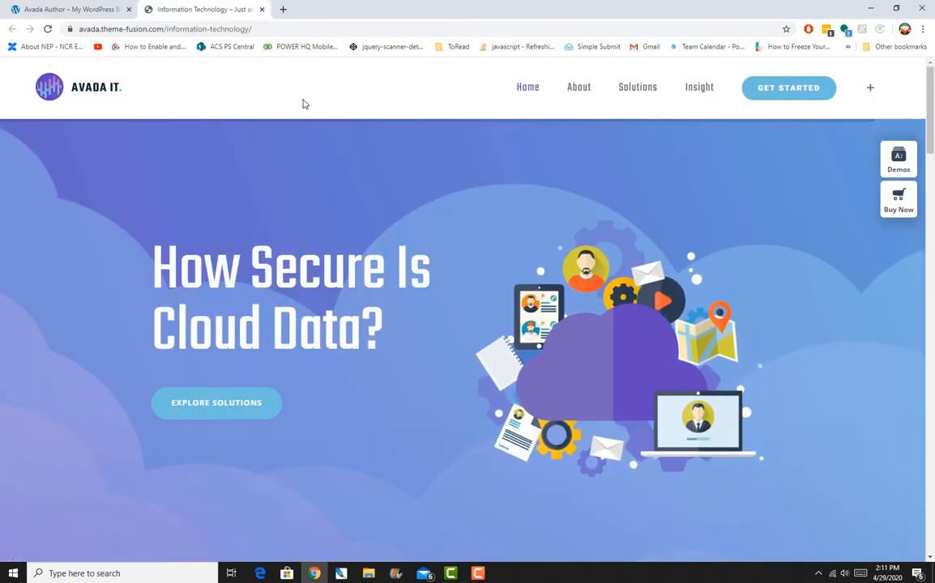
click(871, 88)
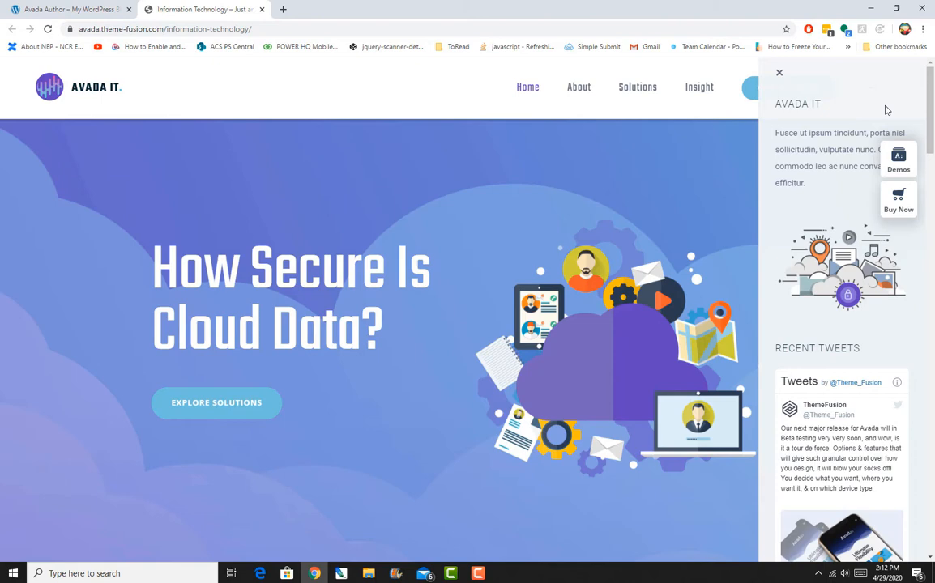
scroll(883, 137, down, 5)
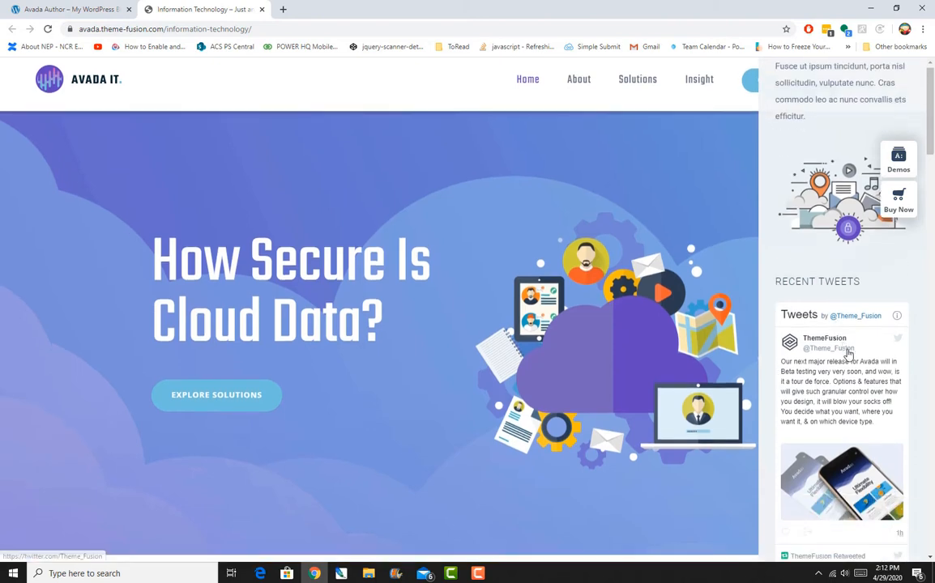
scroll(857, 366, up, 3)
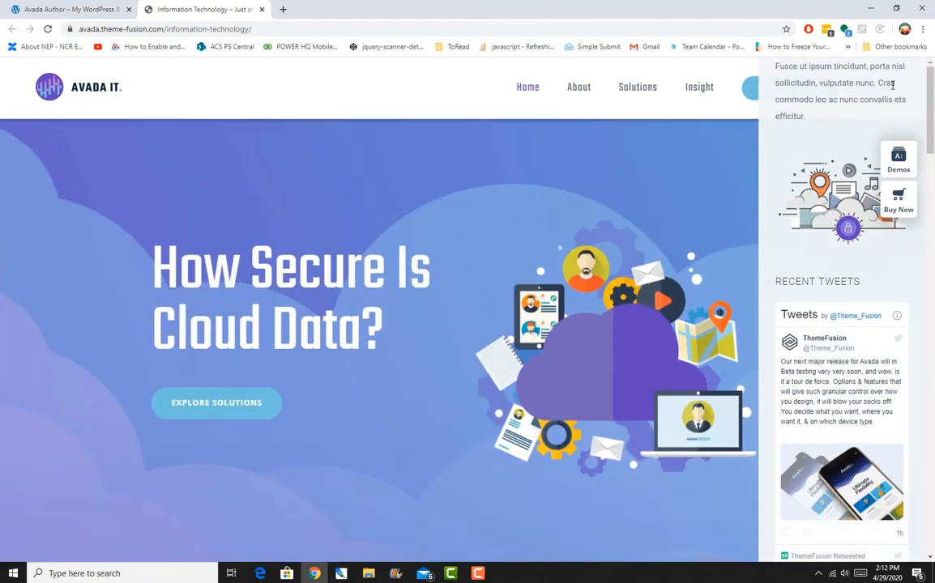
scroll(920, 131, up, 2)
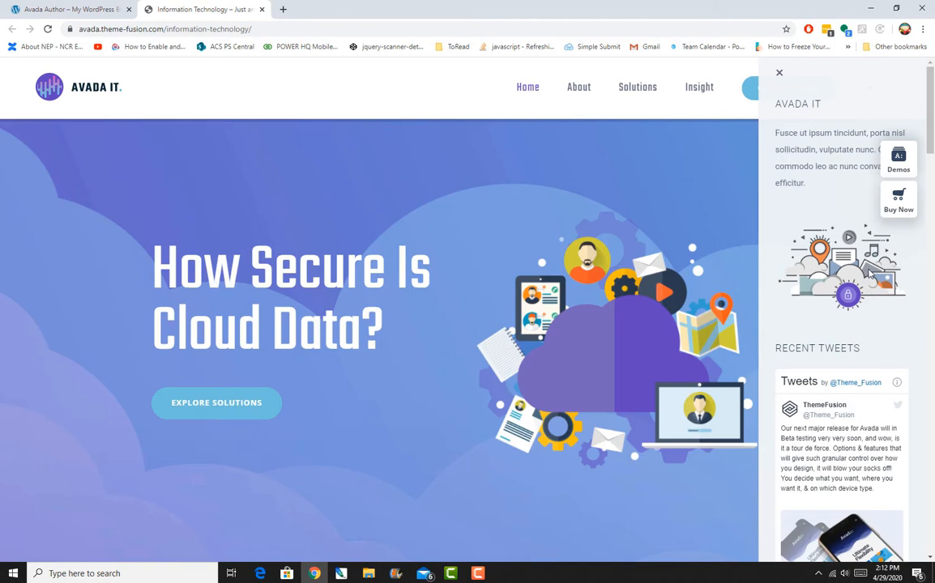
scroll(868, 274, down, 5)
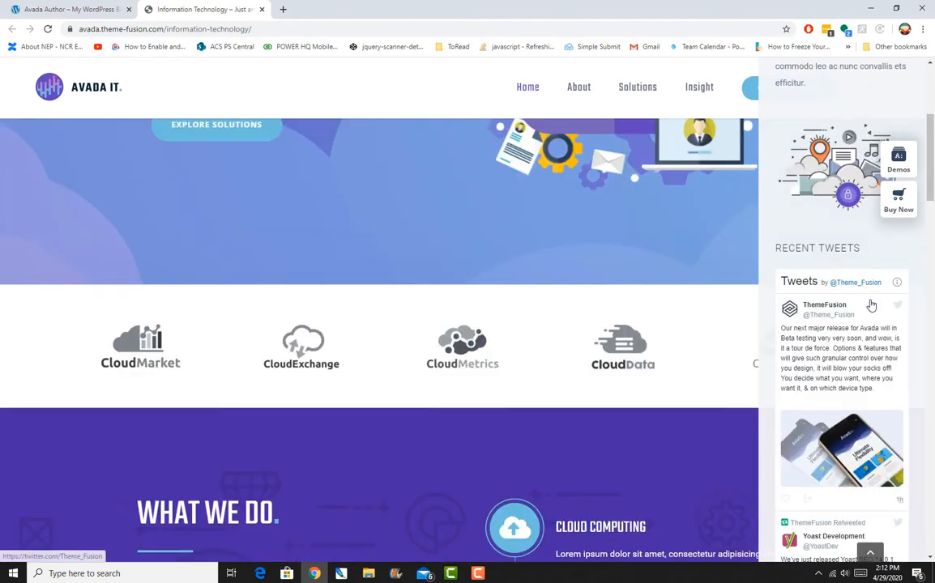
scroll(871, 310, up, 4)
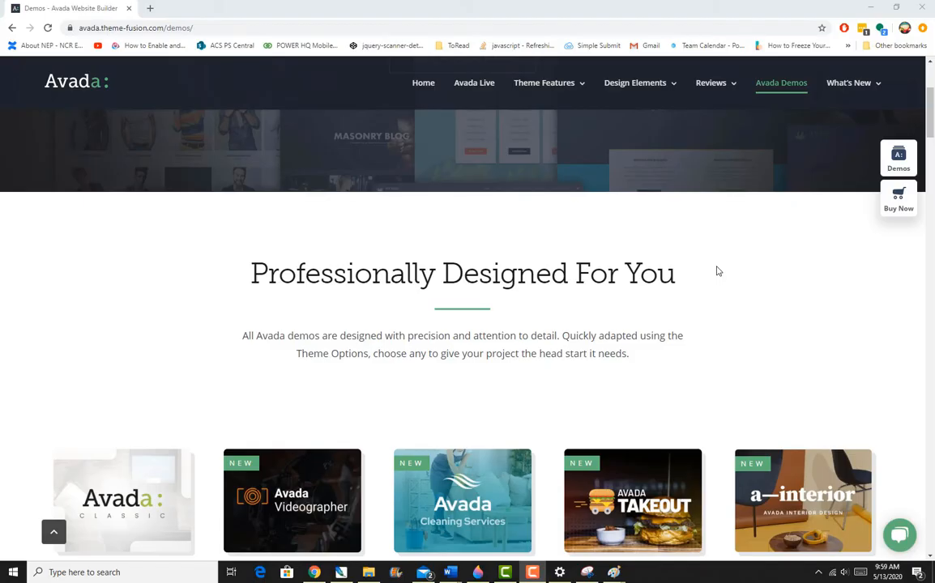
scroll(717, 271, down, 1)
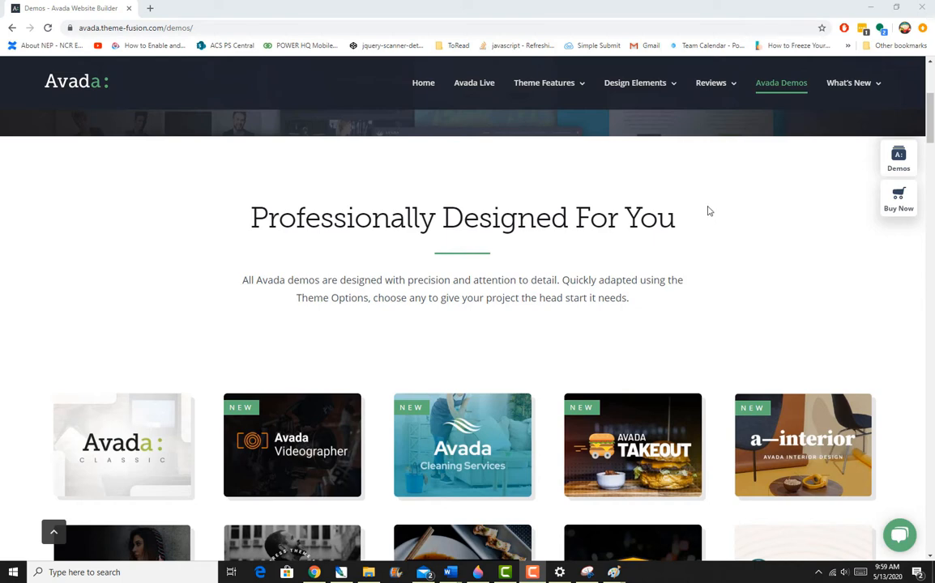
Scroll through the Avada demos gallery.
scroll(708, 211, down, 4)
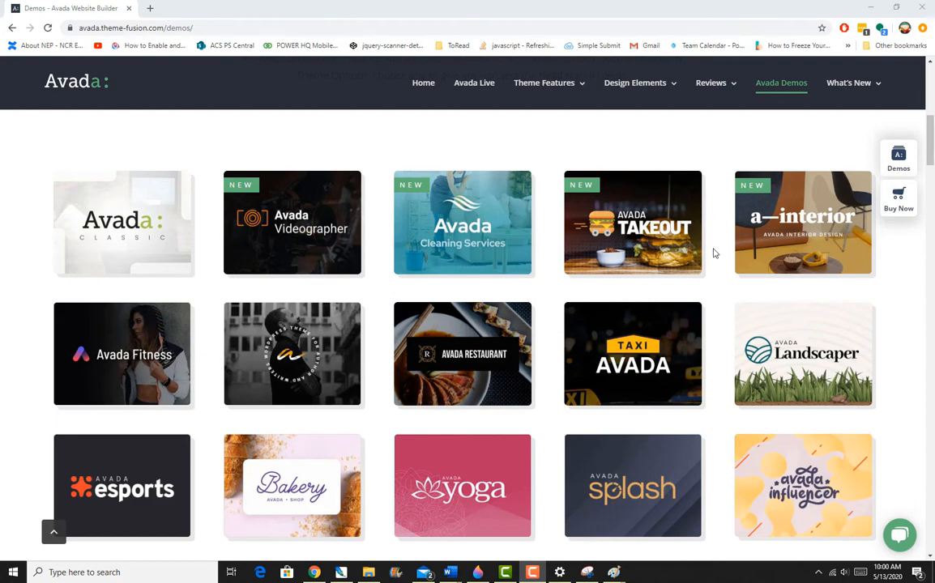
scroll(719, 283, down, 2)
scroll(720, 282, down, 1)
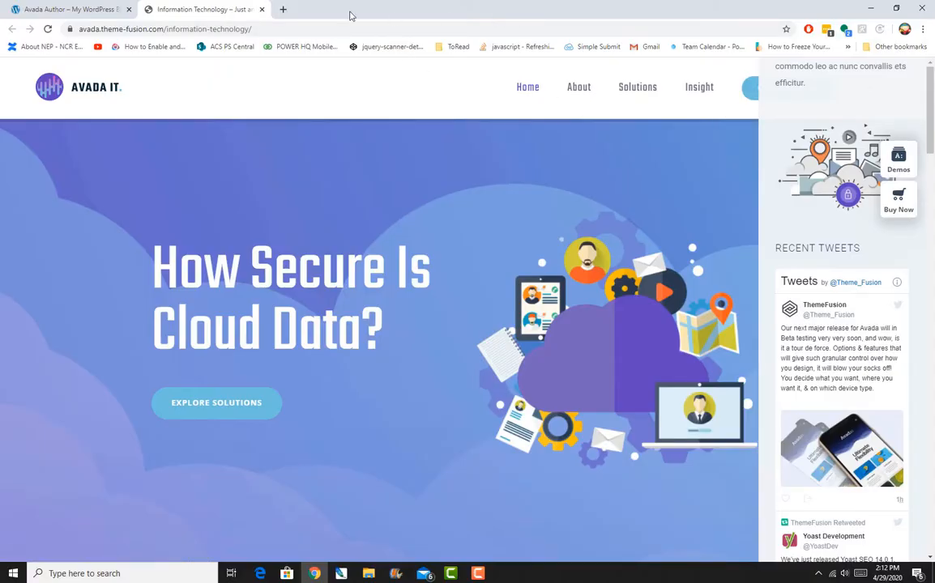
Return to the Avada Author site tab and open the WordPress dashboard.
click(262, 10)
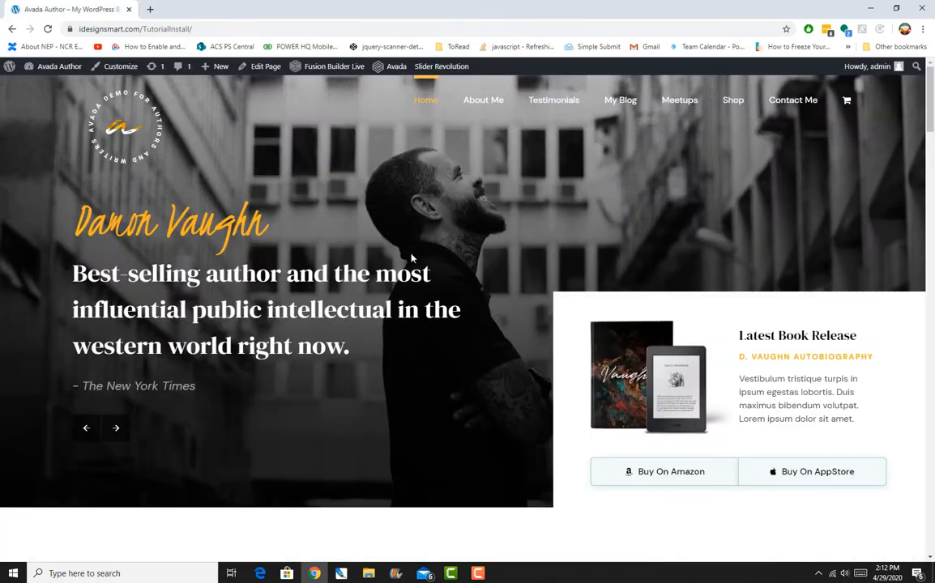
mouse_move(43, 63)
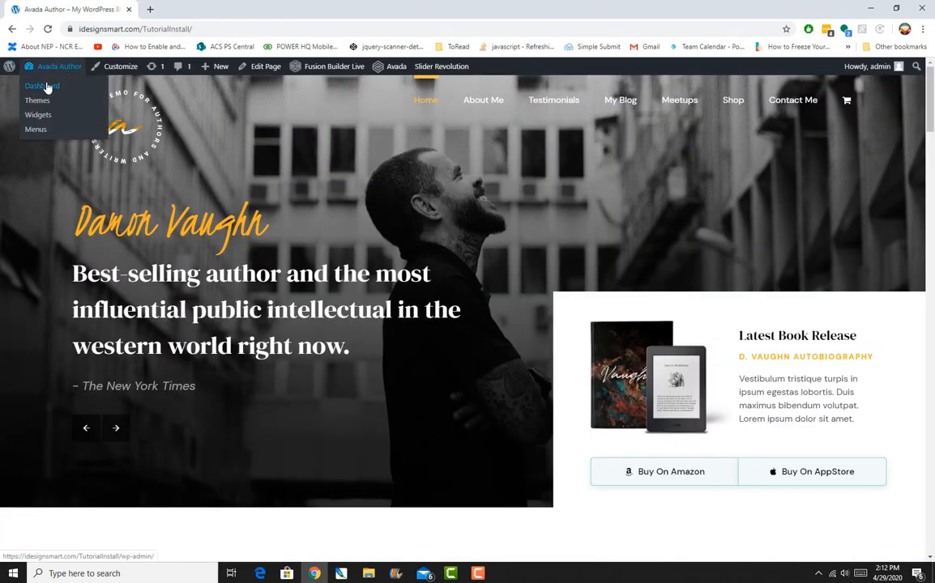
click(45, 87)
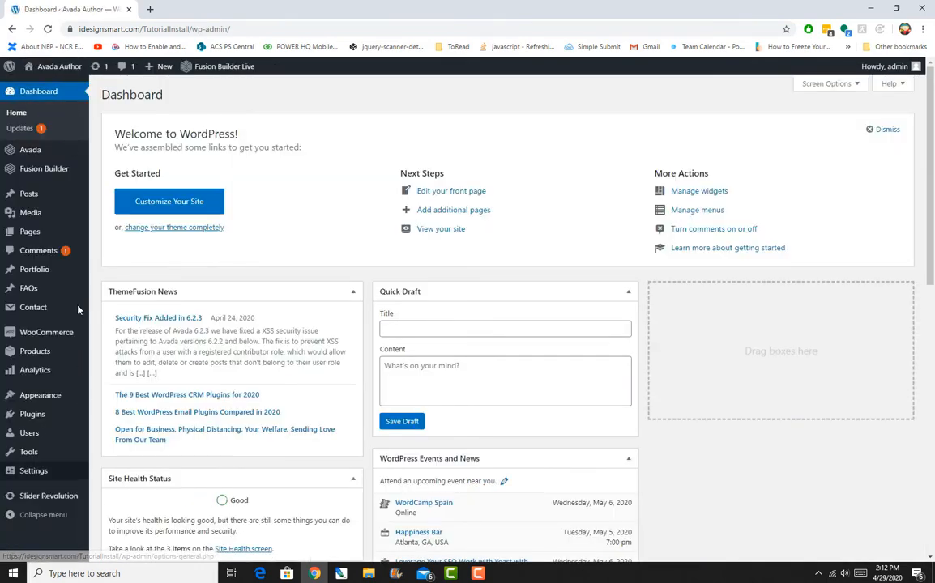
Open the Sliding Bar section of Avada Theme Options and turn on Sliding Bar on Desktops.
mouse_move(25, 154)
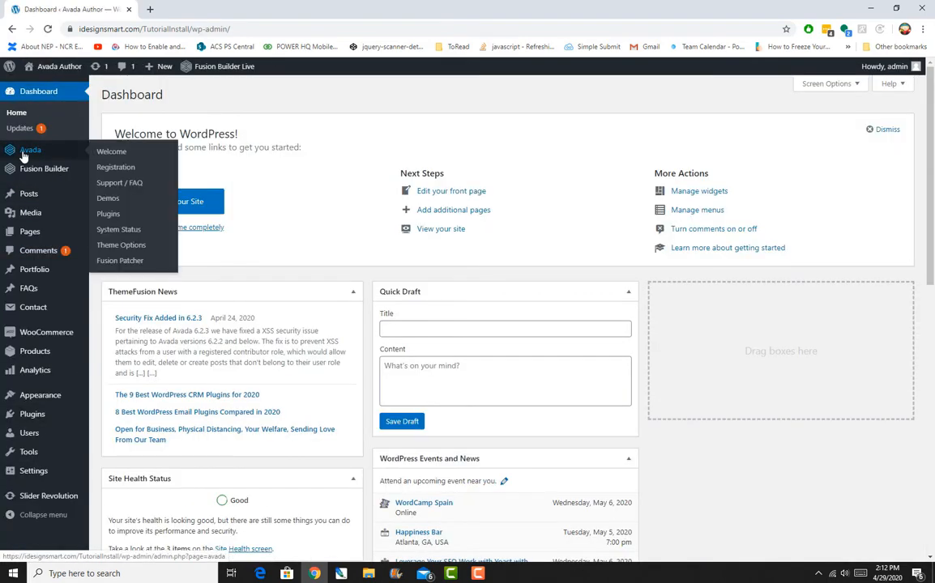
click(137, 250)
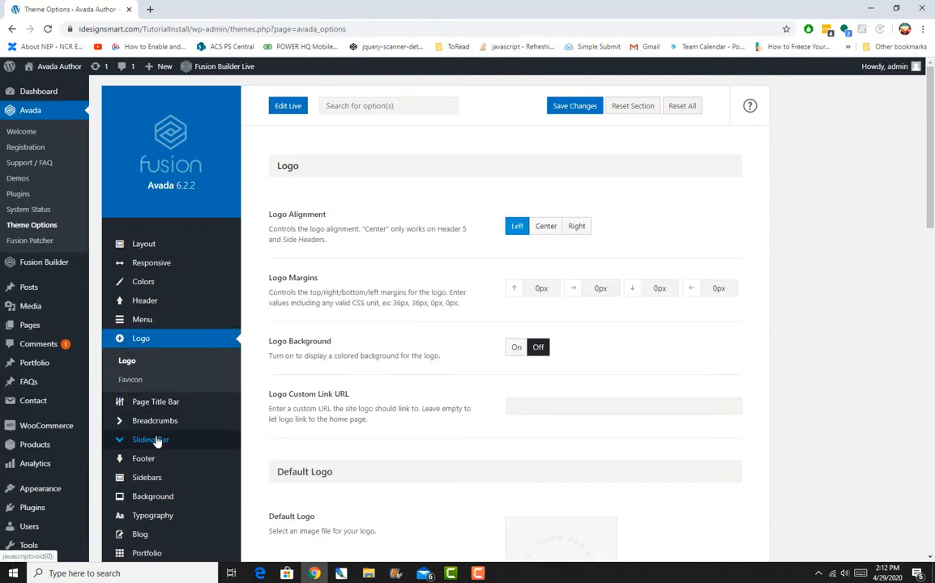
click(156, 441)
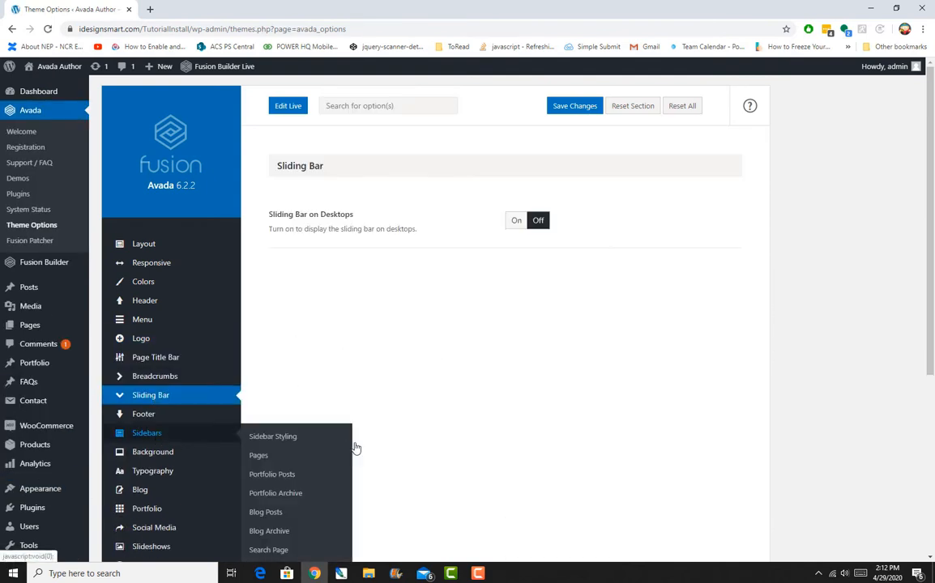
click(517, 222)
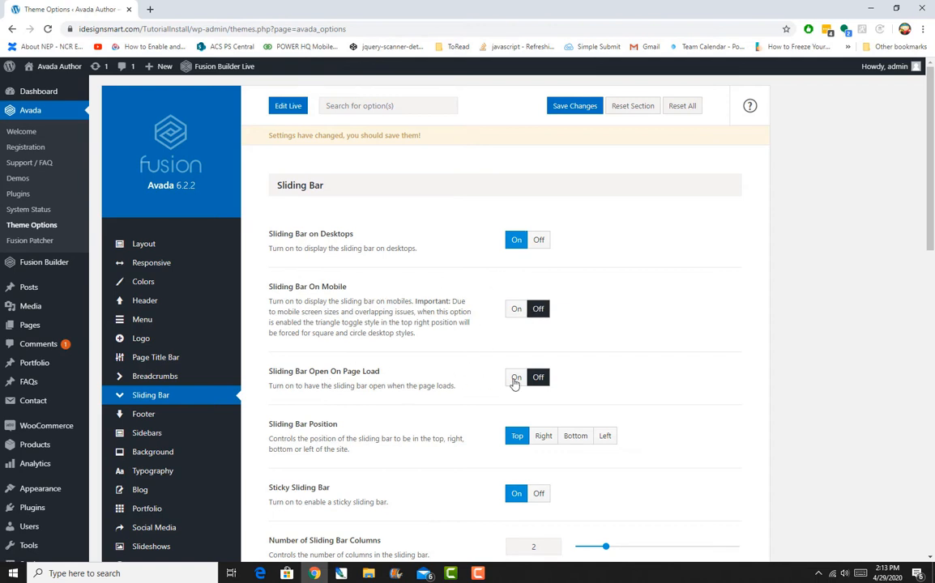
Set the Sliding Bar Position to Right and the Sliding Bar Toggle Style to Rectangle.
click(543, 437)
scroll(623, 462, down, 3)
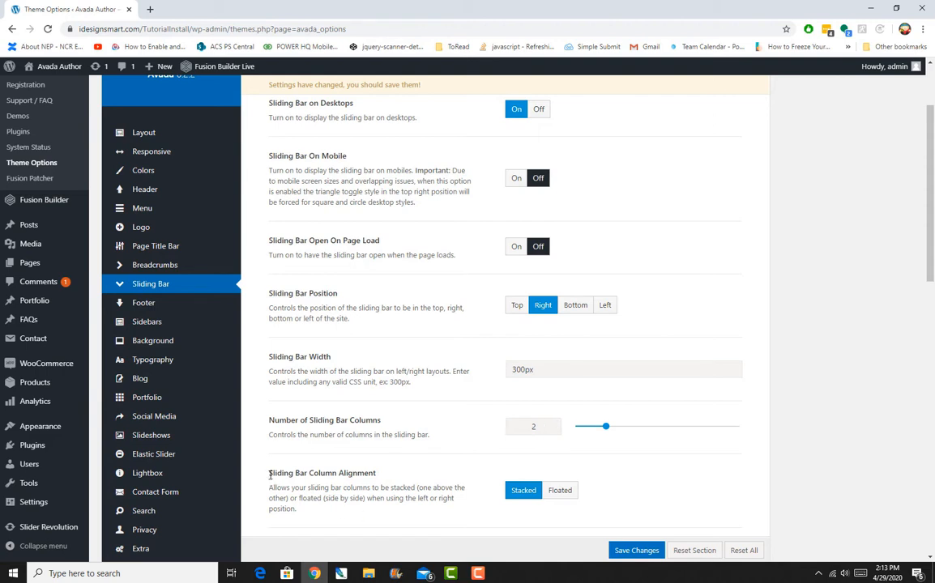
drag(271, 476, 396, 478)
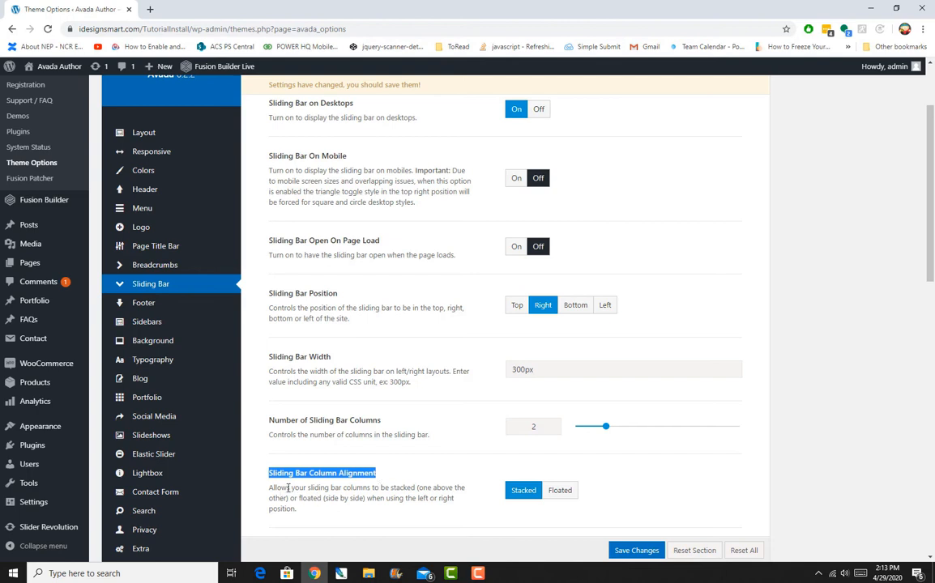
drag(288, 487, 458, 503)
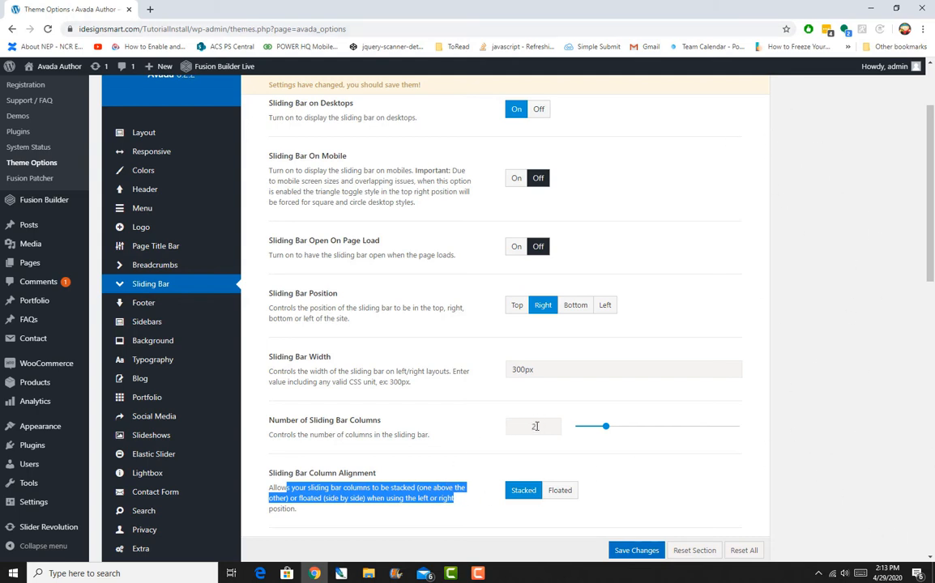
scroll(535, 427, down, 3)
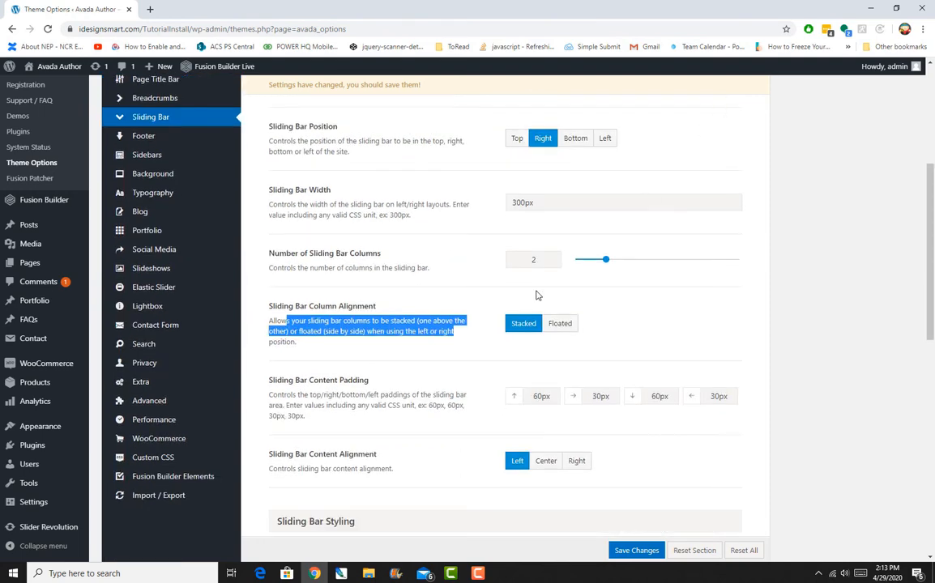
scroll(531, 272, down, 3)
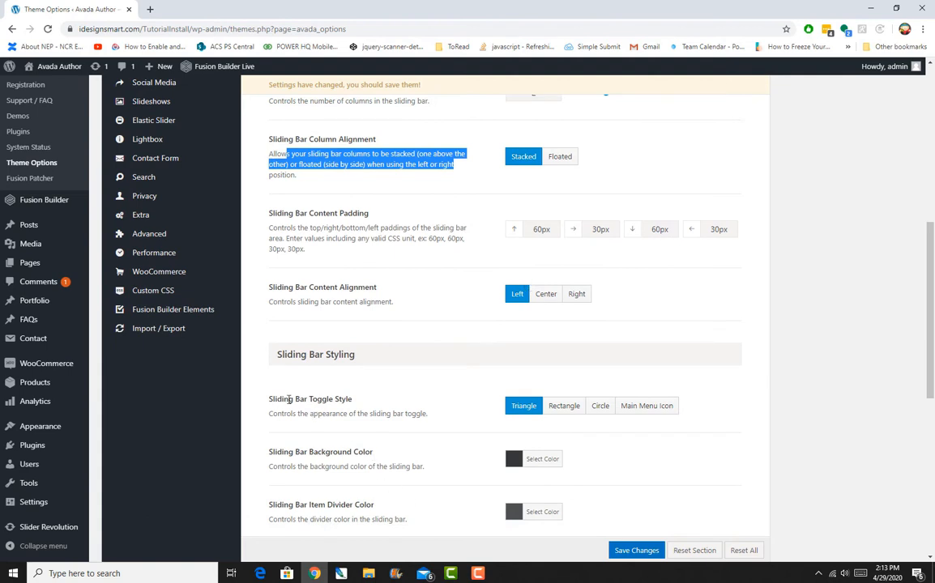
drag(276, 400, 467, 373)
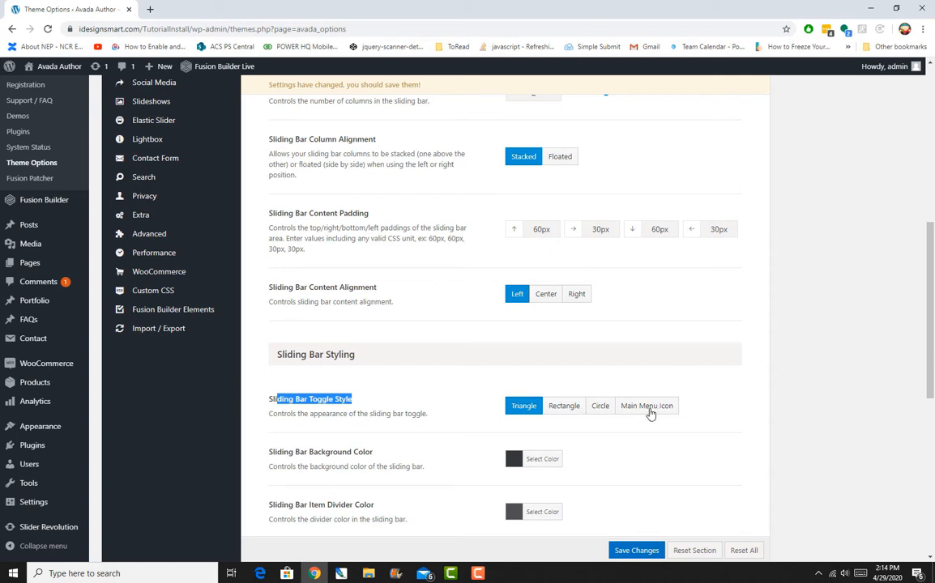
click(572, 411)
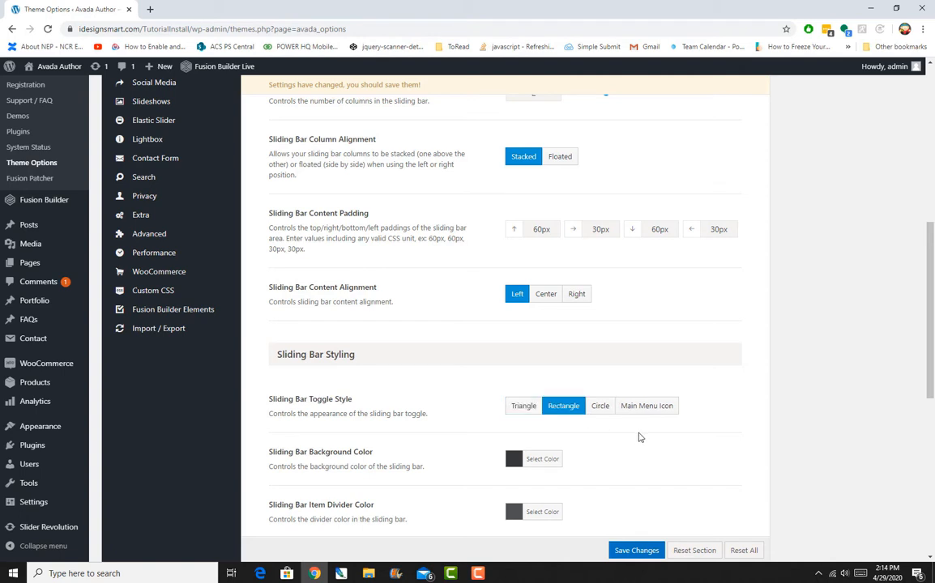
Save the theme option changes.
scroll(638, 438, down, 2)
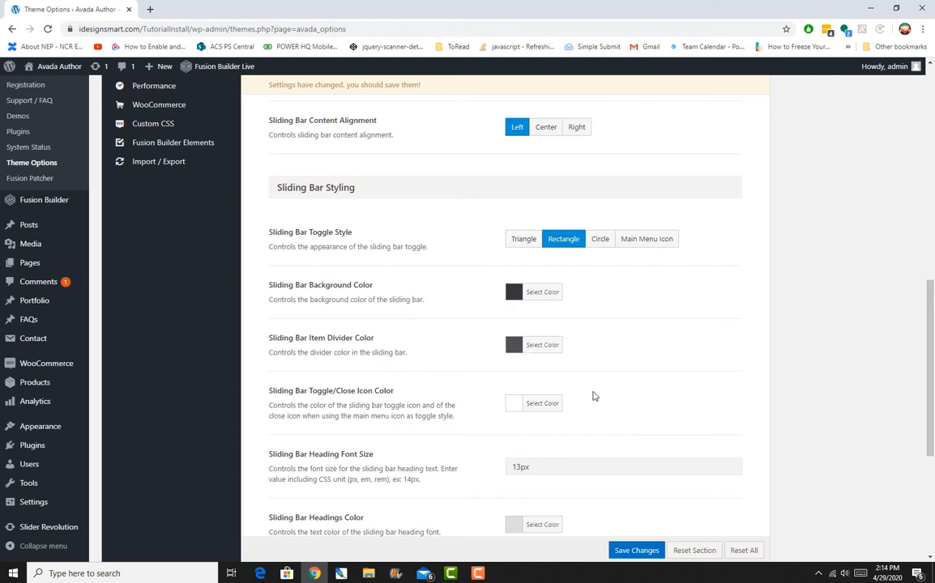
scroll(594, 396, down, 4)
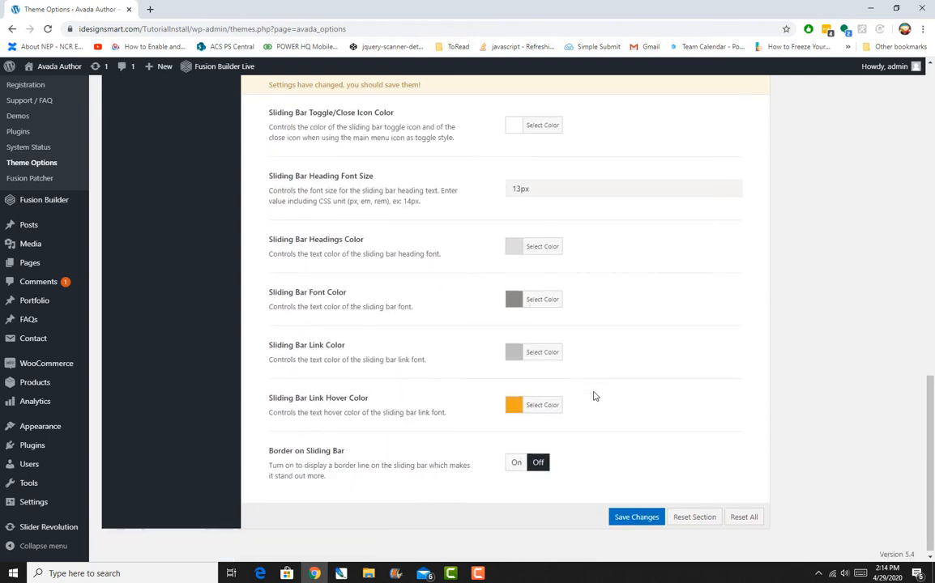
click(630, 517)
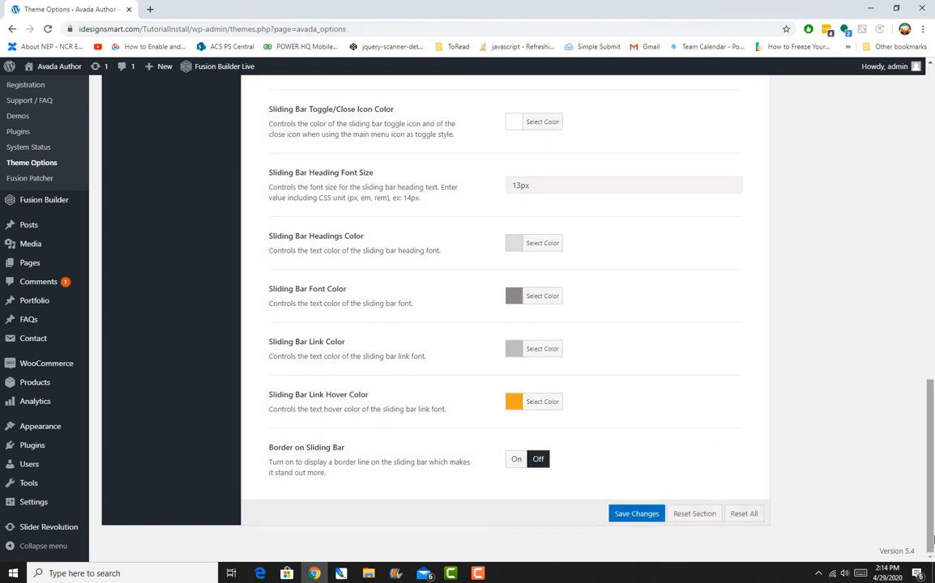
Open the Widgets page and expand the Sliding Bar Widget 2 area.
scroll(558, 406, up, 4)
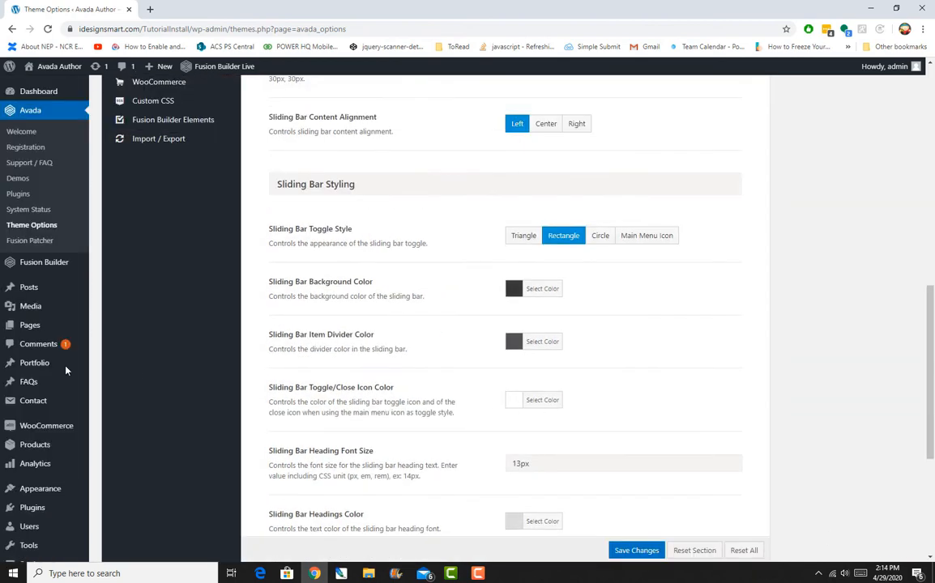
scroll(61, 361, down, 2)
mouse_move(61, 362)
scroll(81, 387, up, 1)
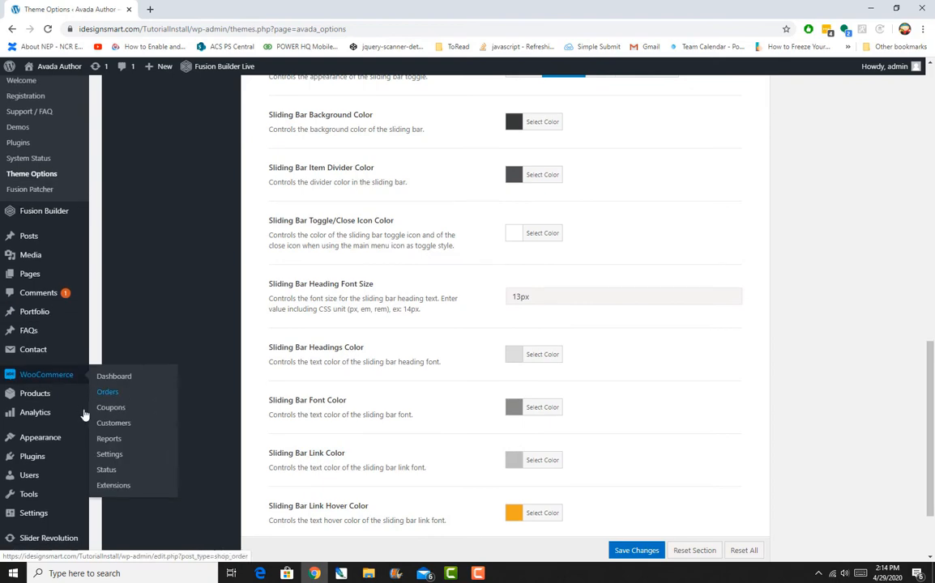
scroll(58, 392, down, 2)
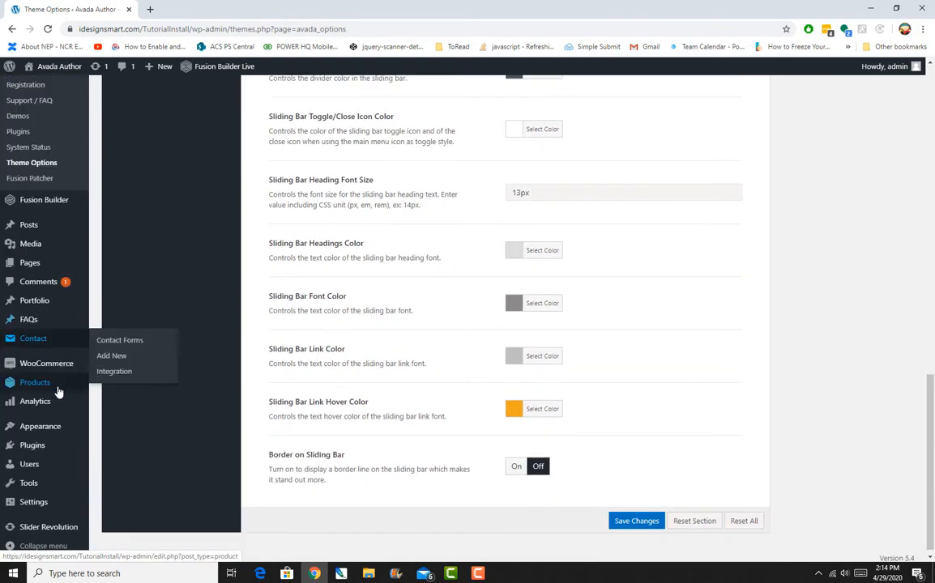
mouse_move(44, 426)
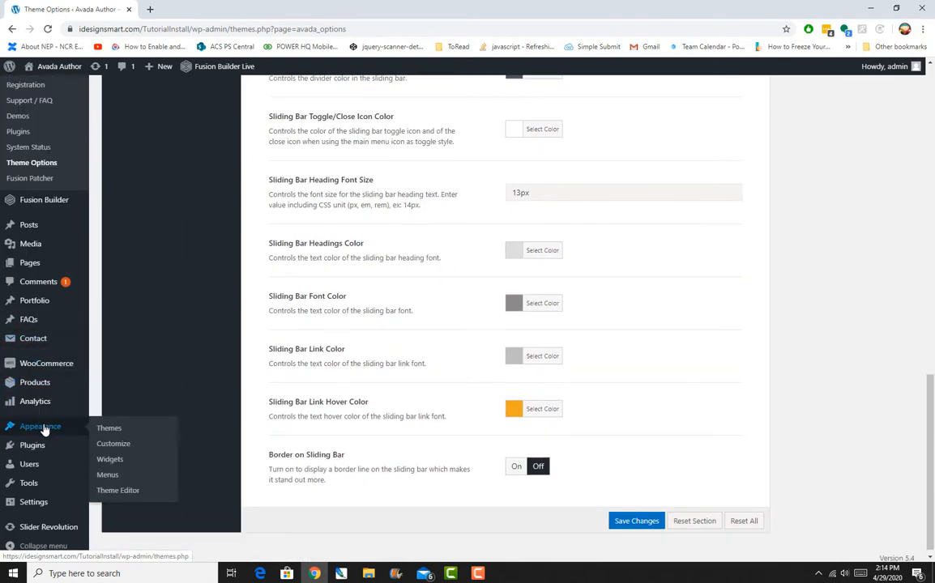
click(113, 463)
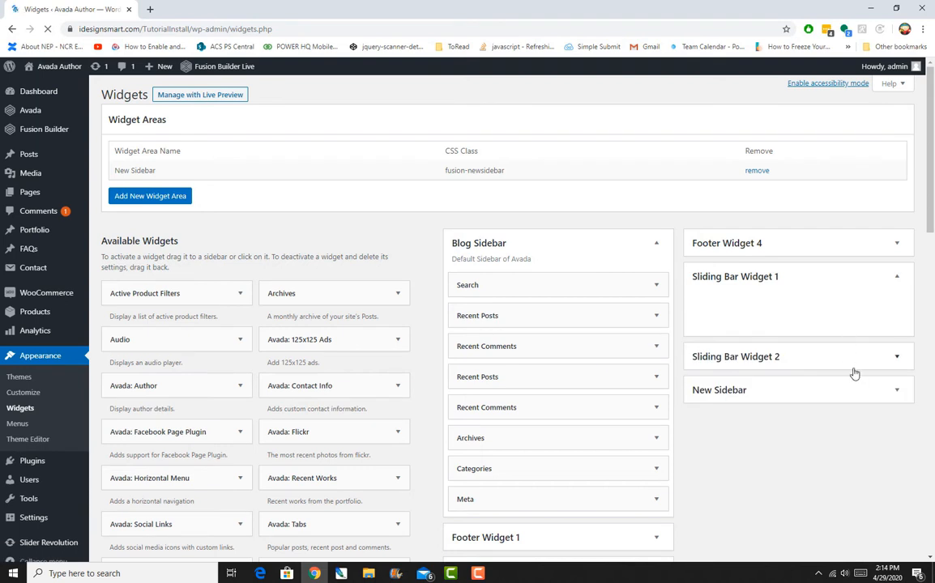
click(700, 364)
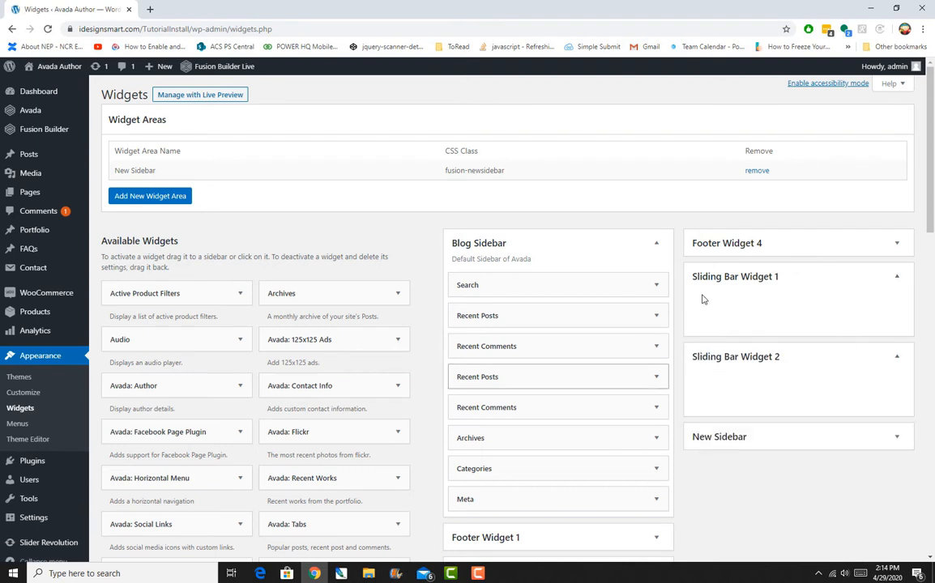
scroll(442, 313, down, 3)
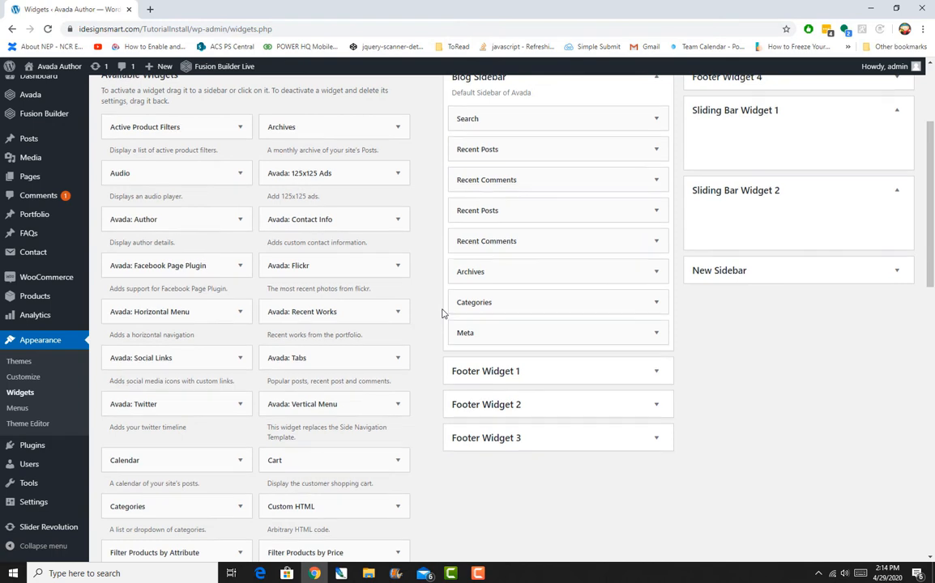
scroll(443, 312, up, 1)
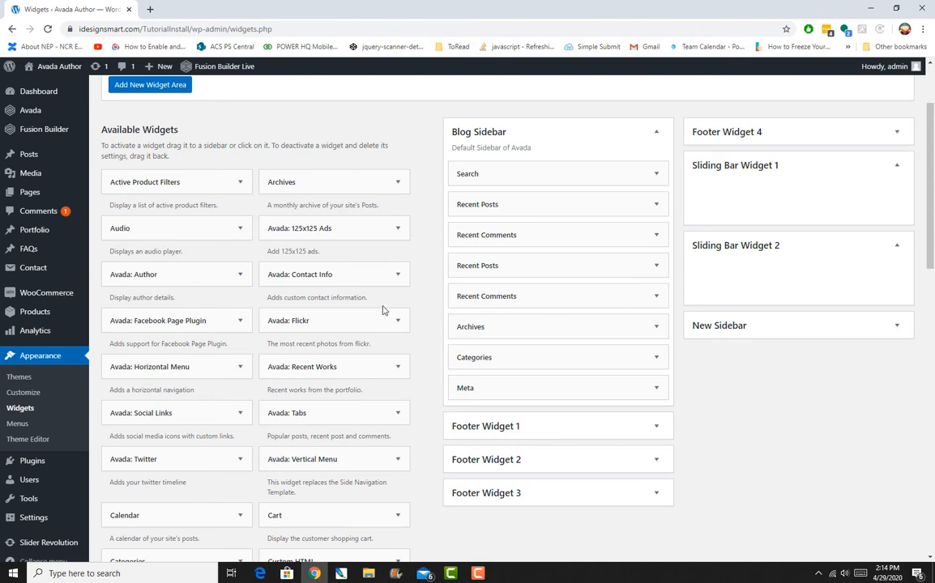
Add a Gallery widget to the Sliding Bar Widget 1 area.
scroll(383, 310, down, 3)
scroll(382, 309, up, 2)
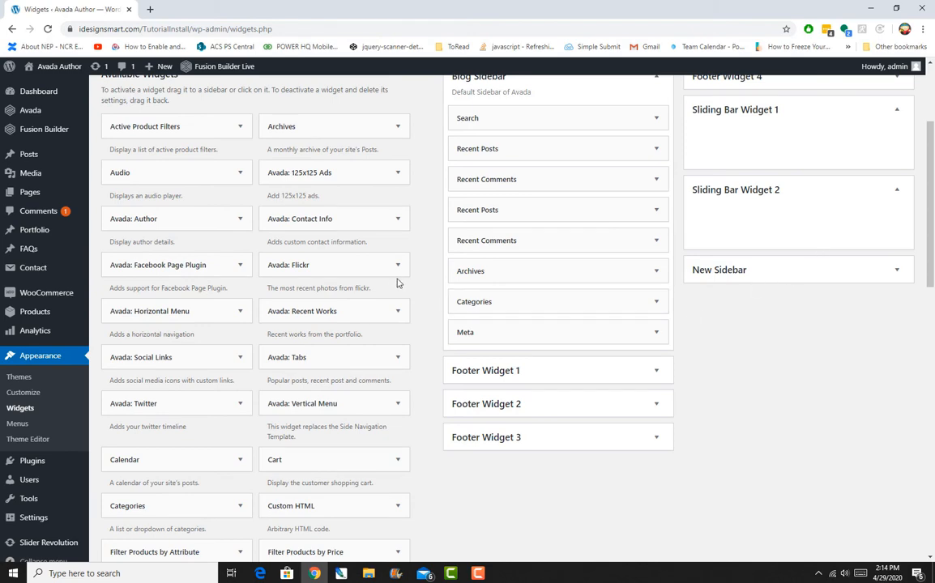
scroll(398, 285, down, 2)
scroll(401, 229, down, 1)
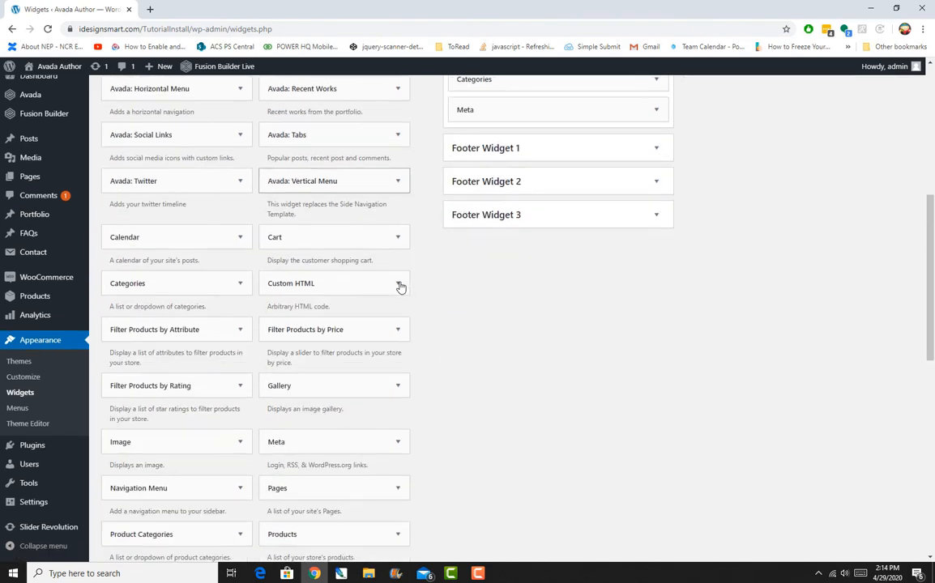
drag(346, 380, 748, 149)
Title the gallery widget "Whats up?".
scroll(750, 334, up, 3)
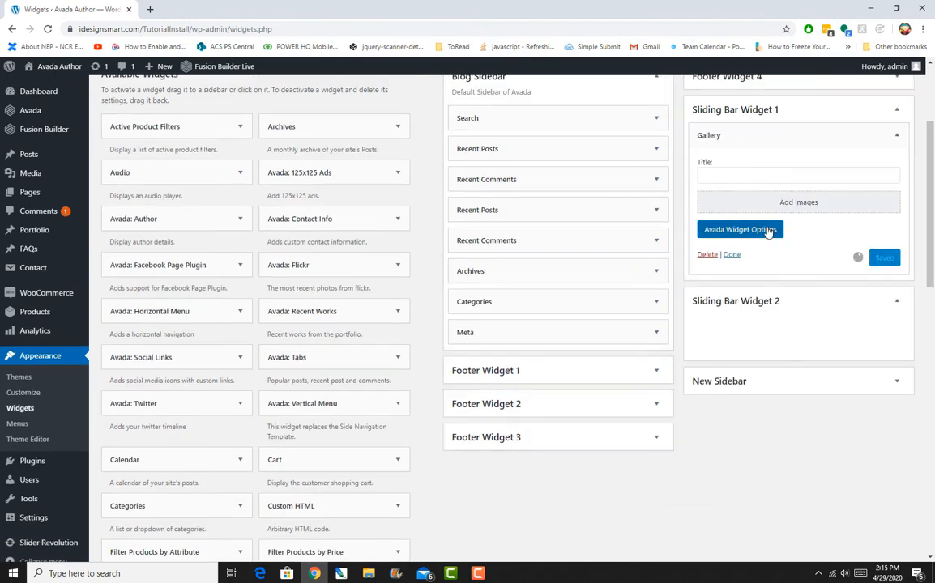
click(746, 177)
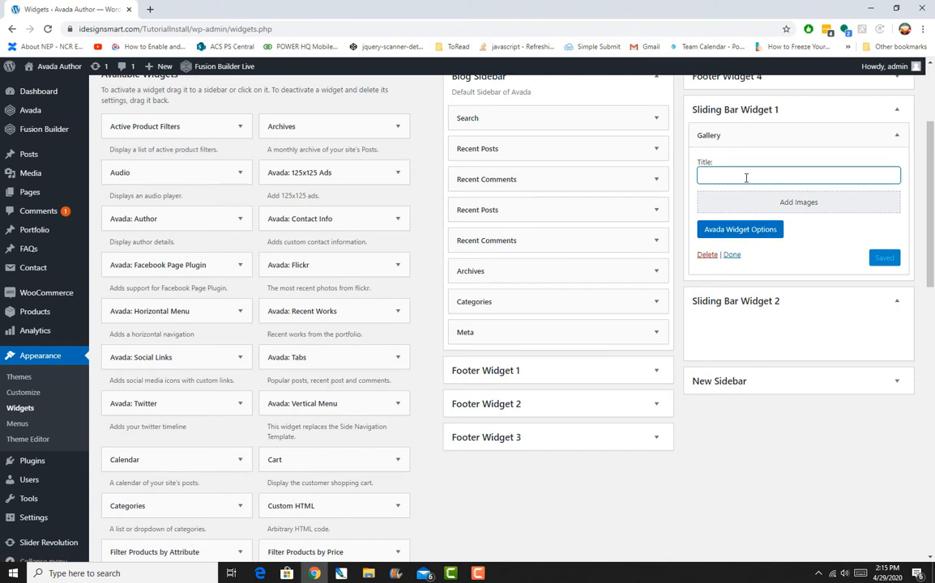
text(W)
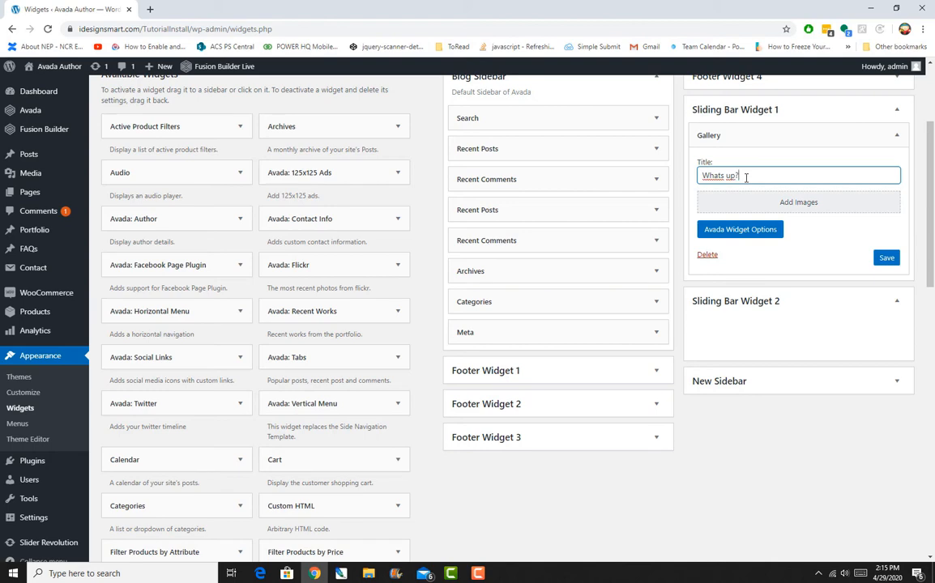
Create a gallery of seven images from the media library and insert it into the gallery widget.
click(799, 203)
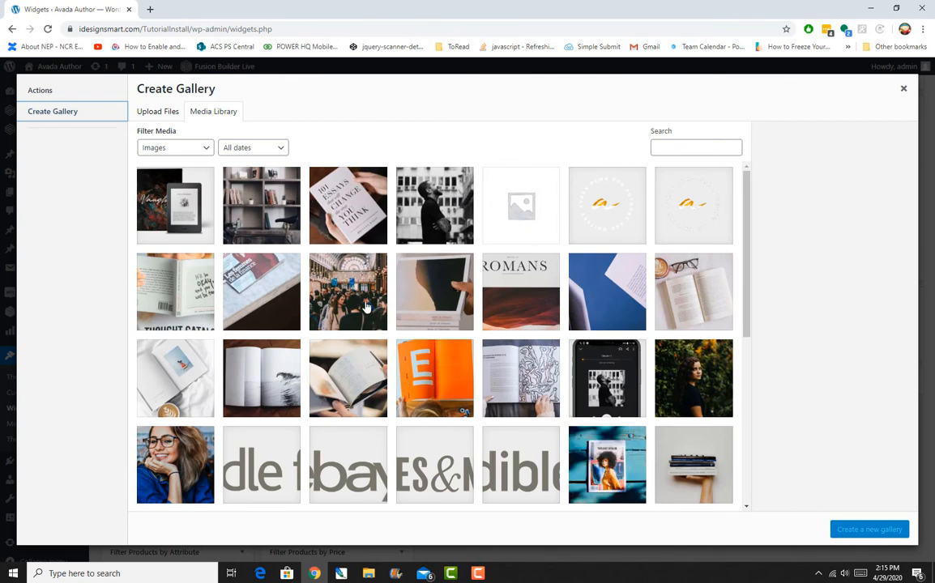
click(332, 275)
click(171, 461)
click(188, 395)
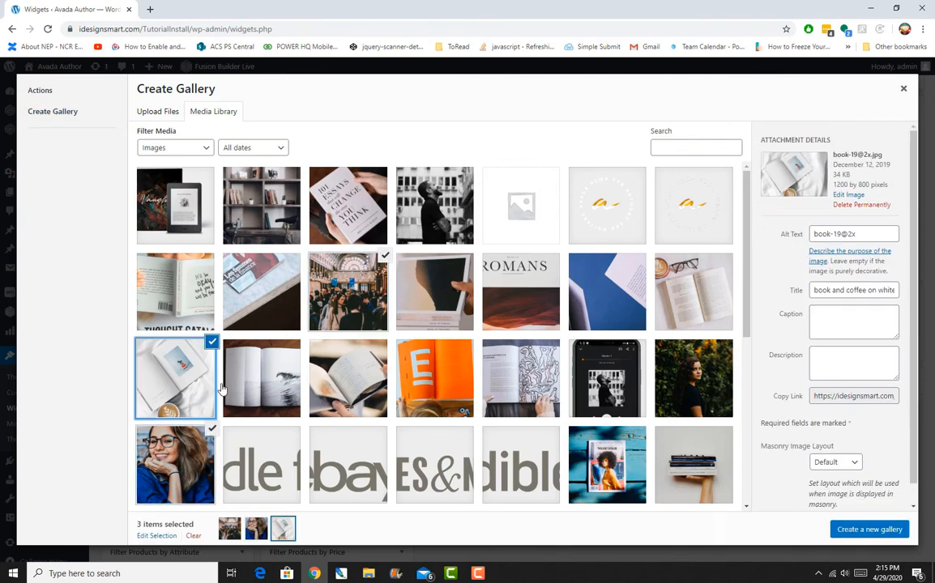
click(253, 382)
click(342, 383)
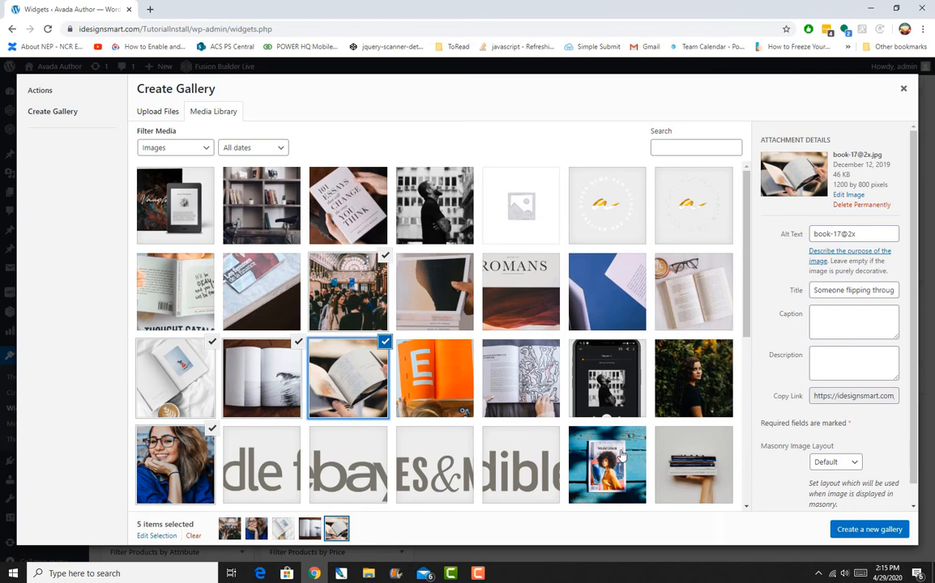
click(620, 455)
click(684, 368)
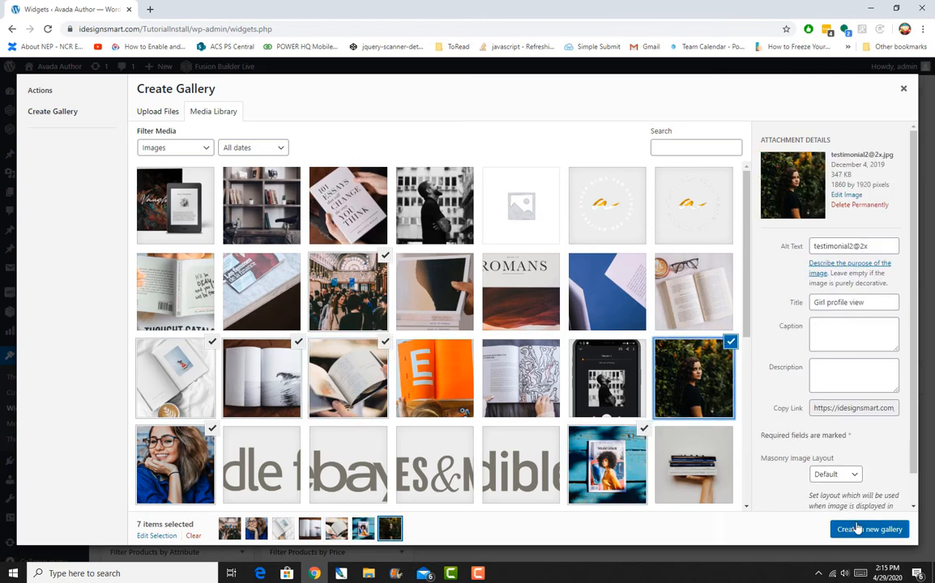
click(857, 529)
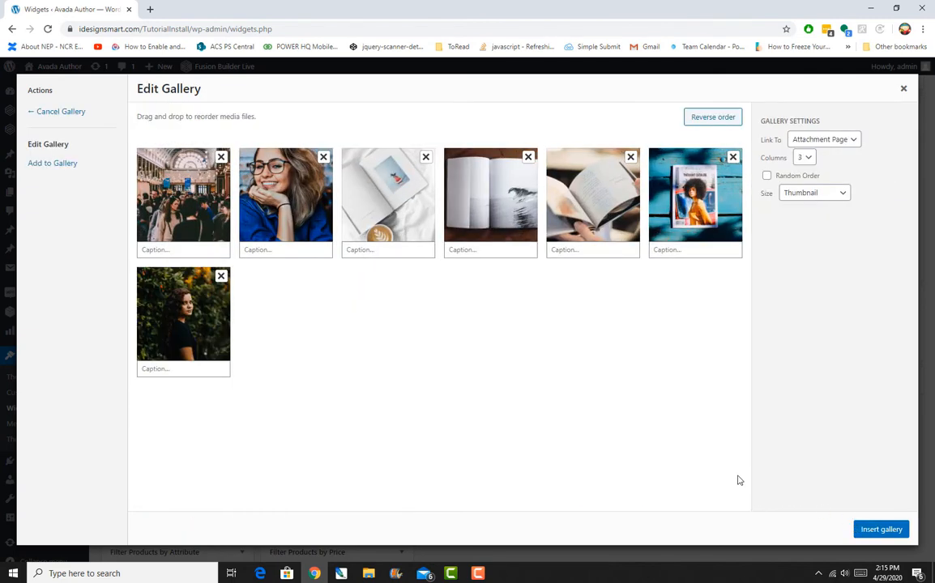
click(881, 529)
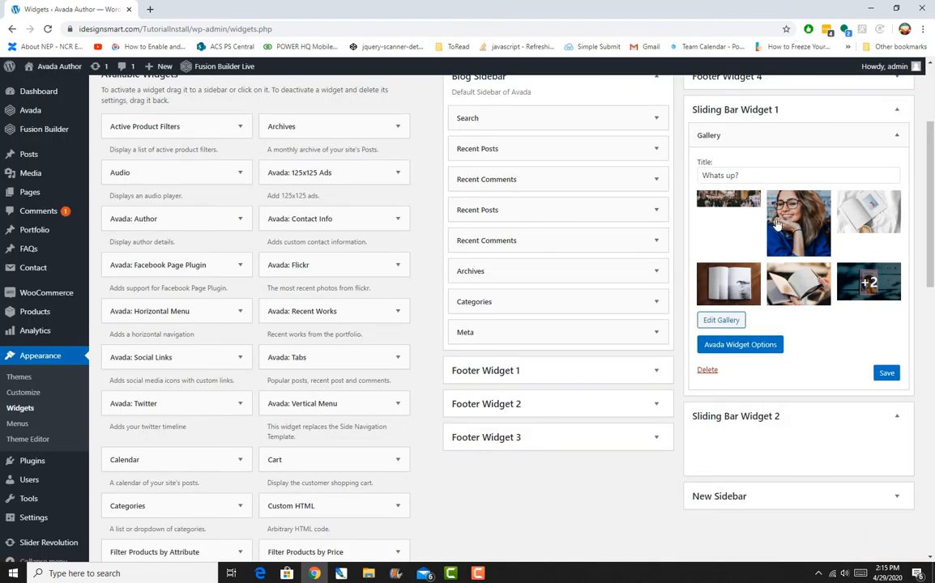
Edit the gallery to remove the first crowd image, update it, and save the gallery widget.
click(729, 203)
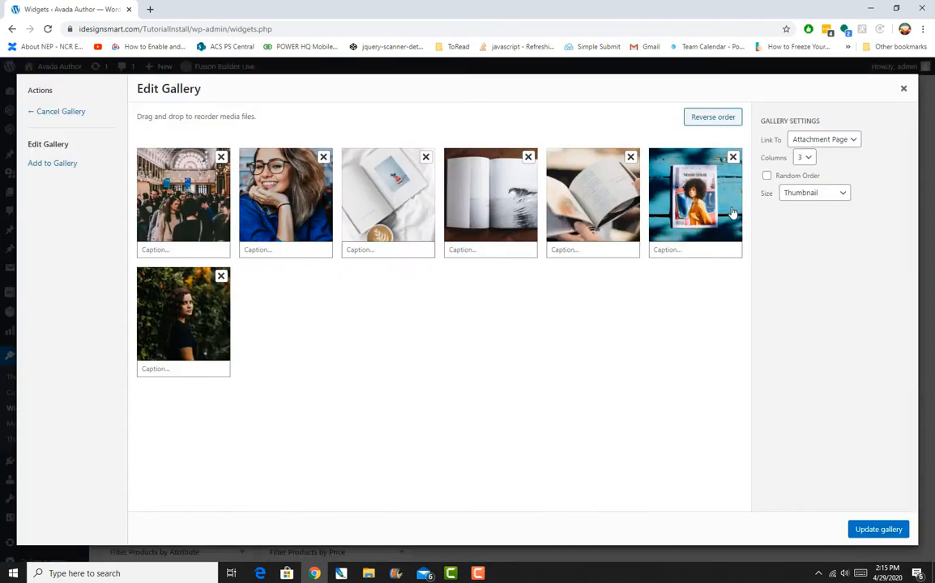
click(221, 158)
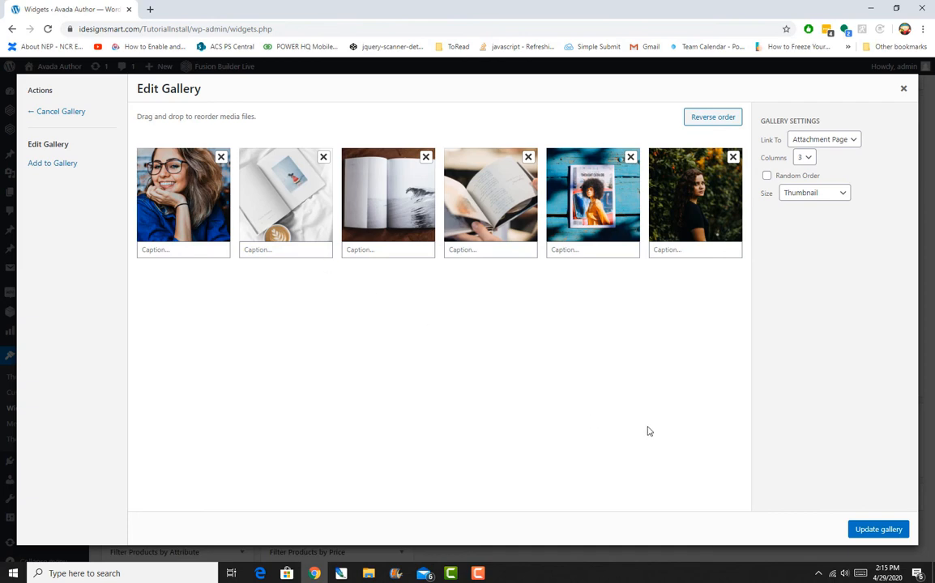
click(875, 532)
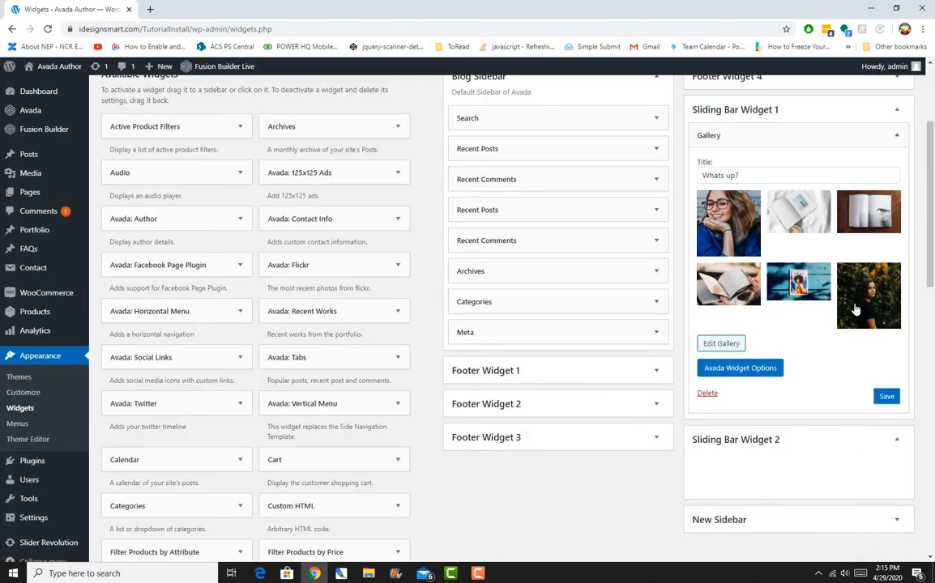
click(886, 396)
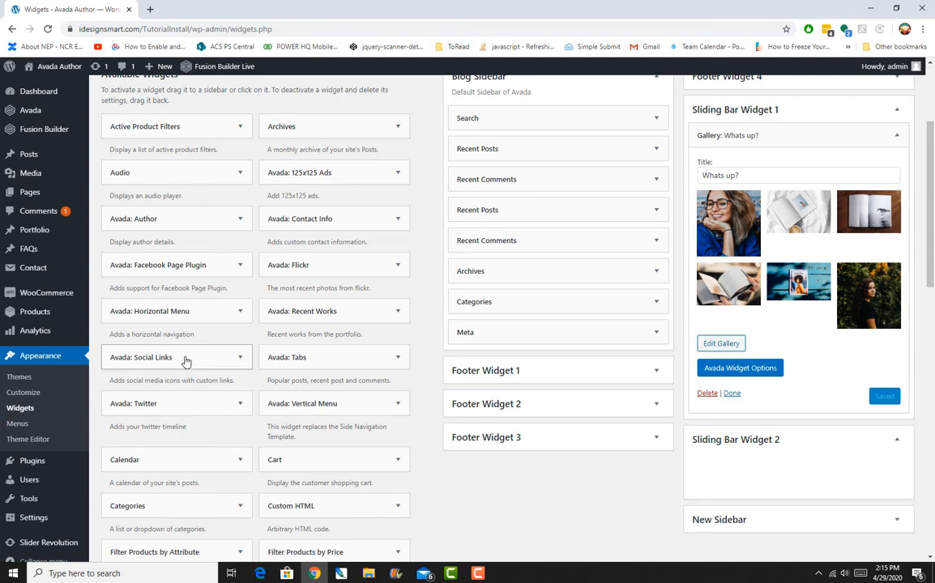
Add an Avada: Social Links widget to the Sliding Bar Widget 2 area.
drag(183, 363, 786, 459)
scroll(307, 373, down, 1)
scroll(308, 356, down, 1)
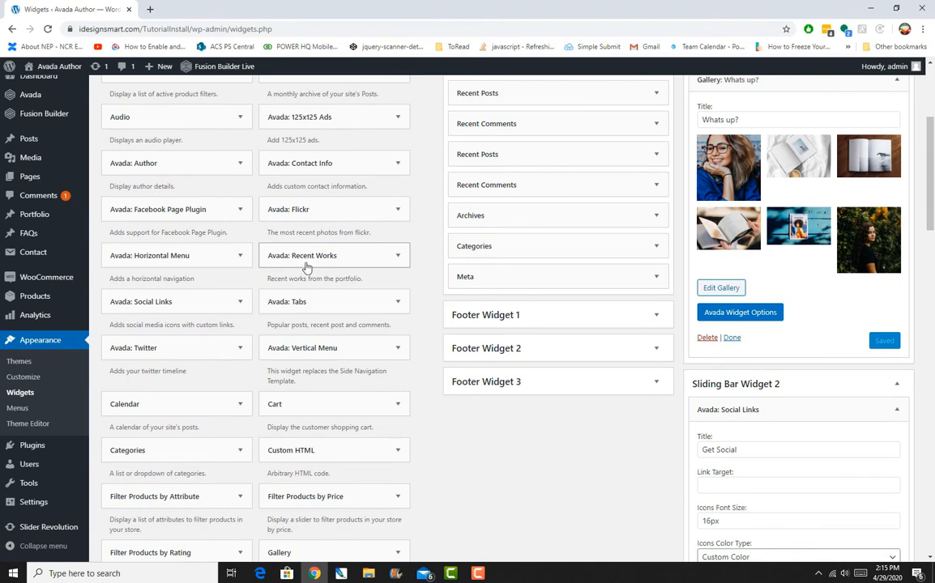
scroll(308, 271, down, 3)
scroll(300, 281, down, 2)
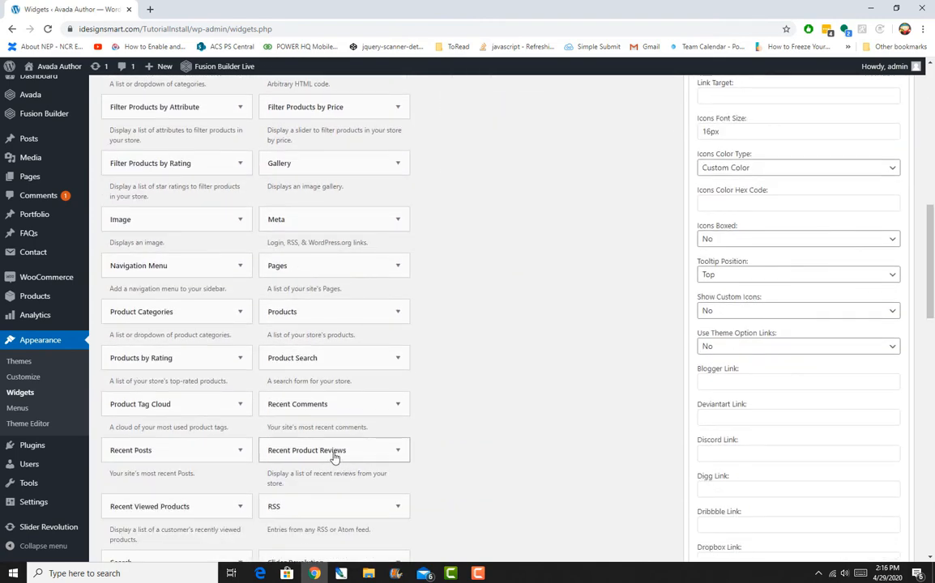
Add a Recent Posts widget above Social Links in Sliding Bar Widget 2 and title it "Recently Updated".
drag(166, 450, 710, 296)
scroll(609, 417, up, 4)
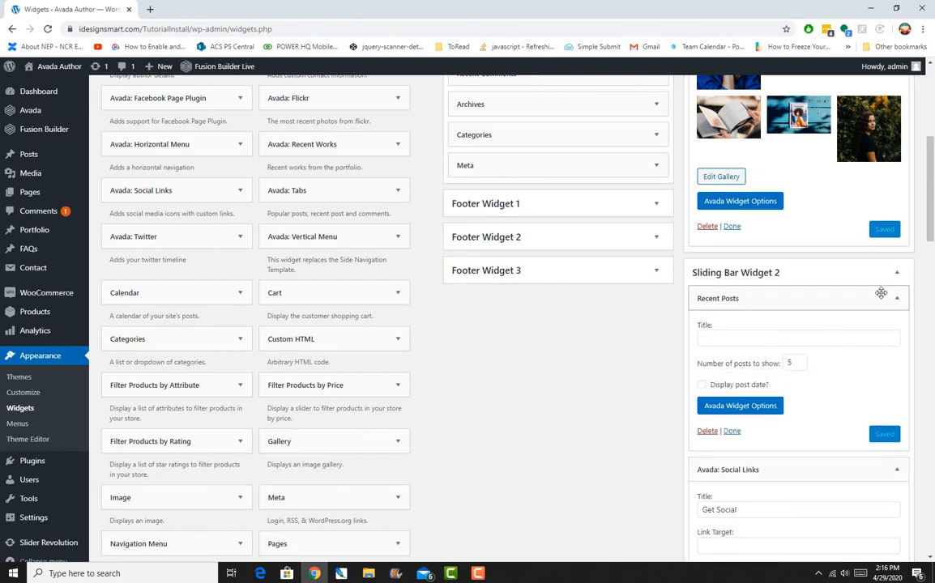
click(751, 336)
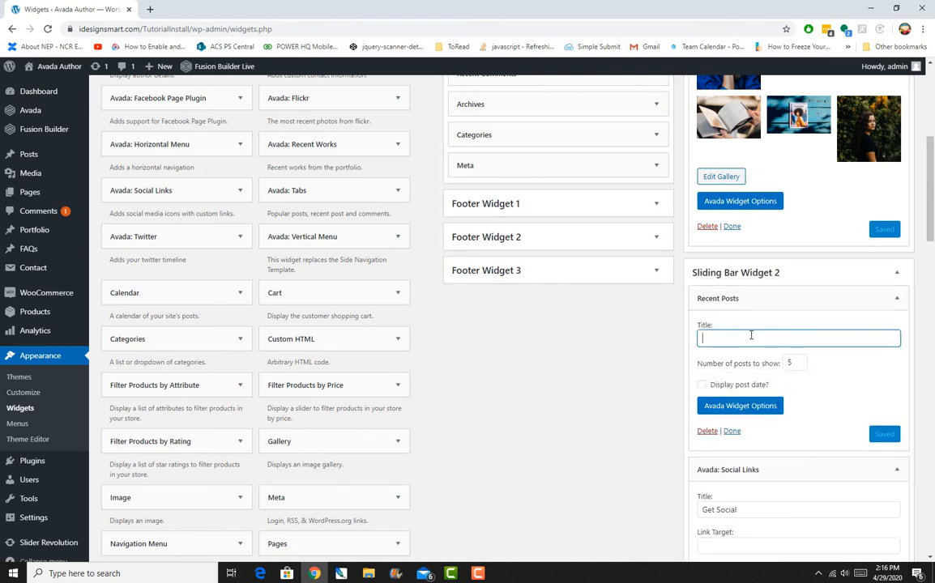
text(Recently Updated)
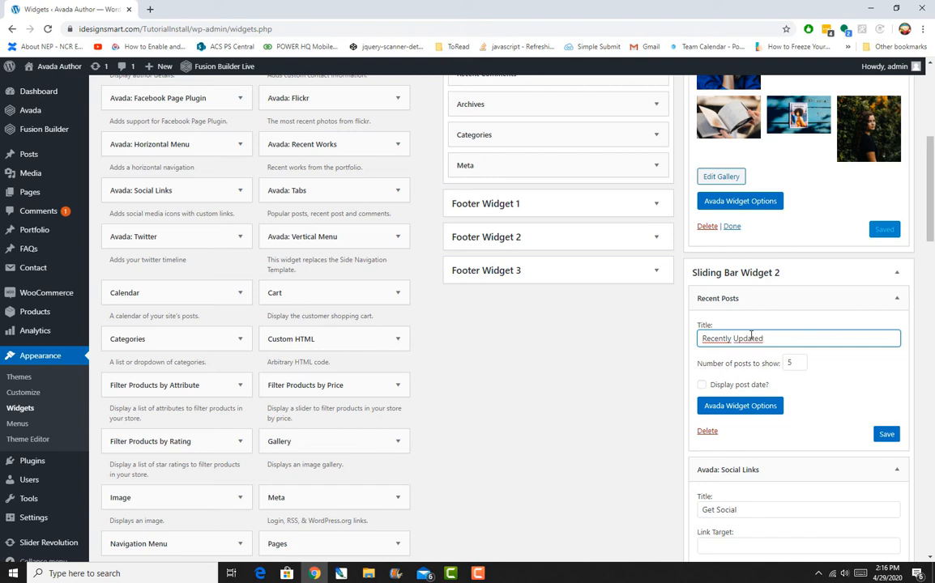
Set the Facebook, Instagram, LinkedIn and Twitter links of the Social Links widget to "#" and save it.
scroll(866, 476, down, 1)
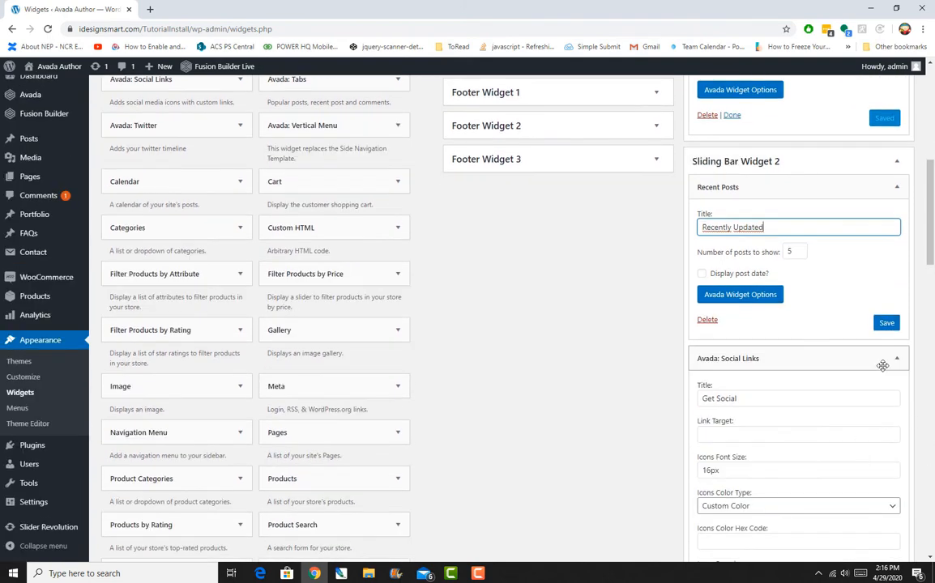
scroll(864, 416, down, 1)
scroll(864, 415, down, 8)
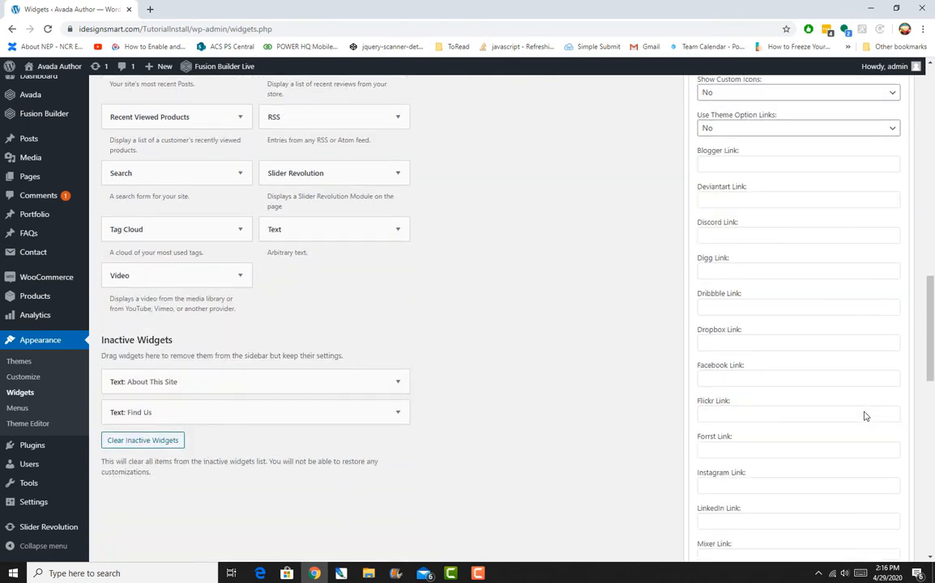
scroll(864, 411, up, 3)
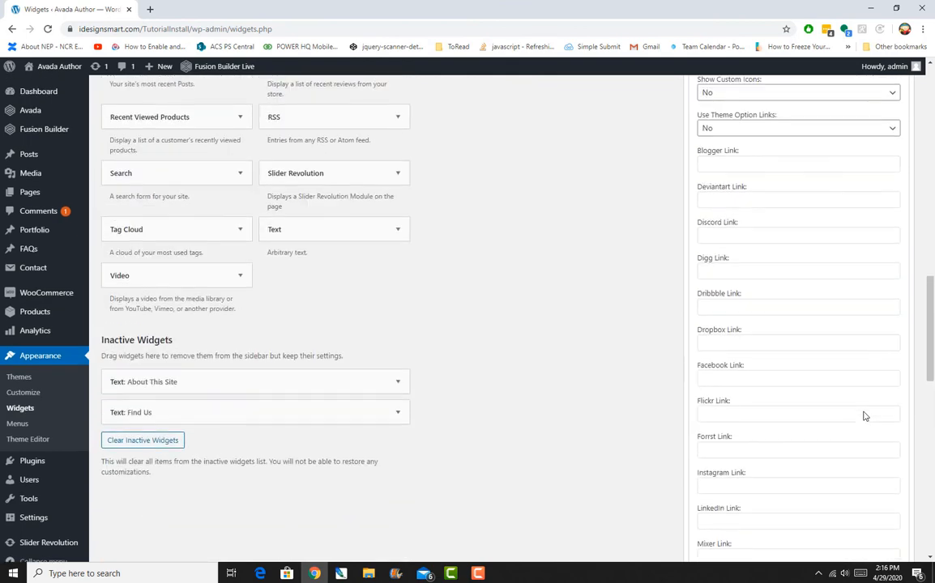
click(809, 377)
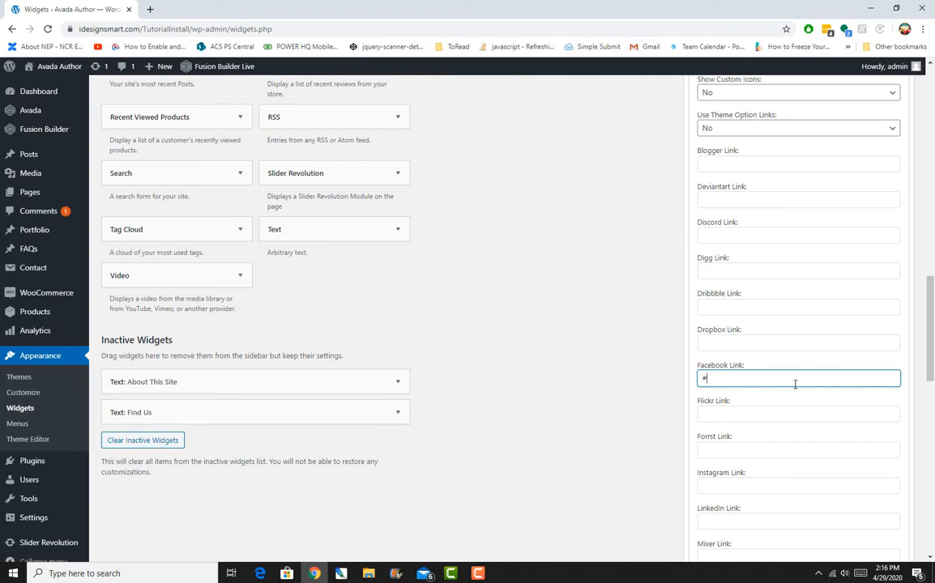
scroll(835, 337, down, 1)
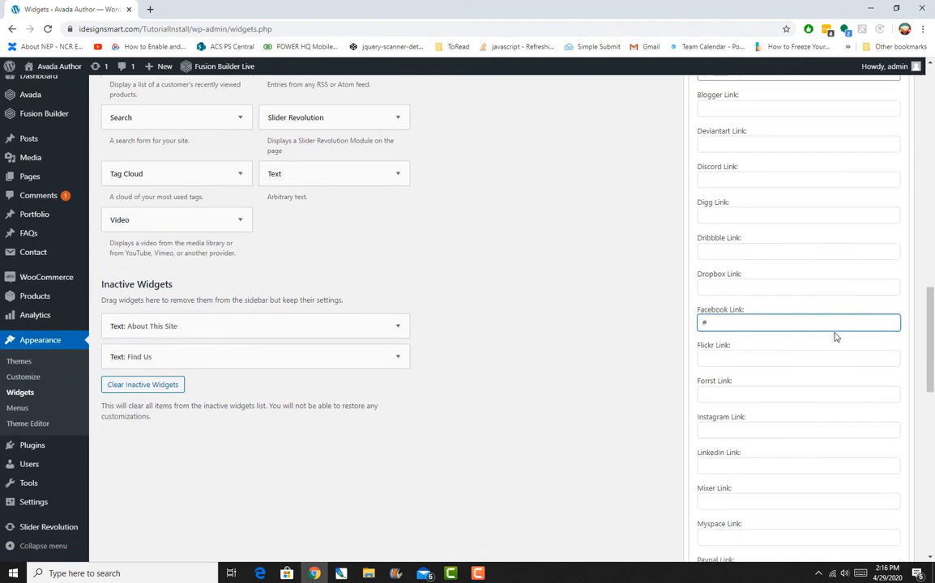
click(776, 429)
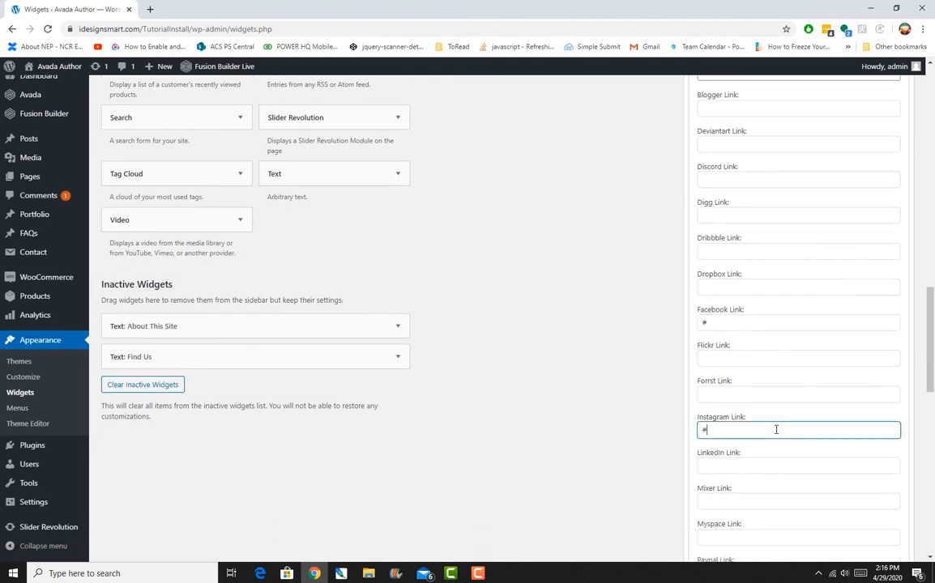
click(760, 465)
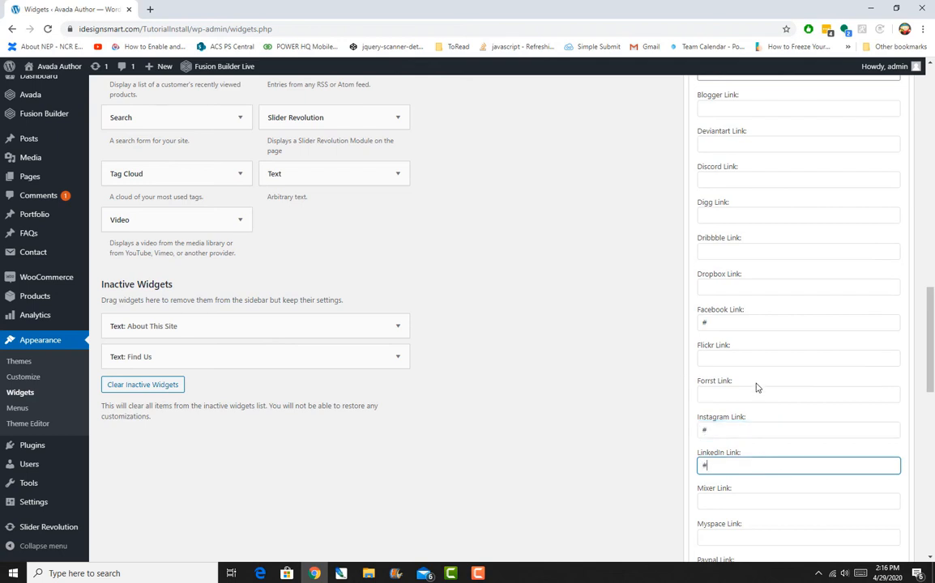
scroll(756, 387, down, 6)
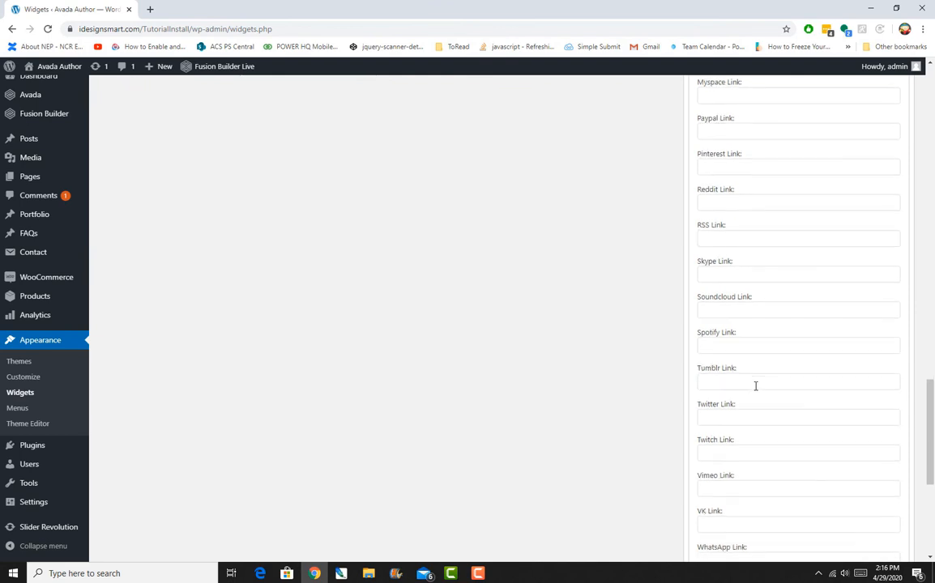
click(741, 414)
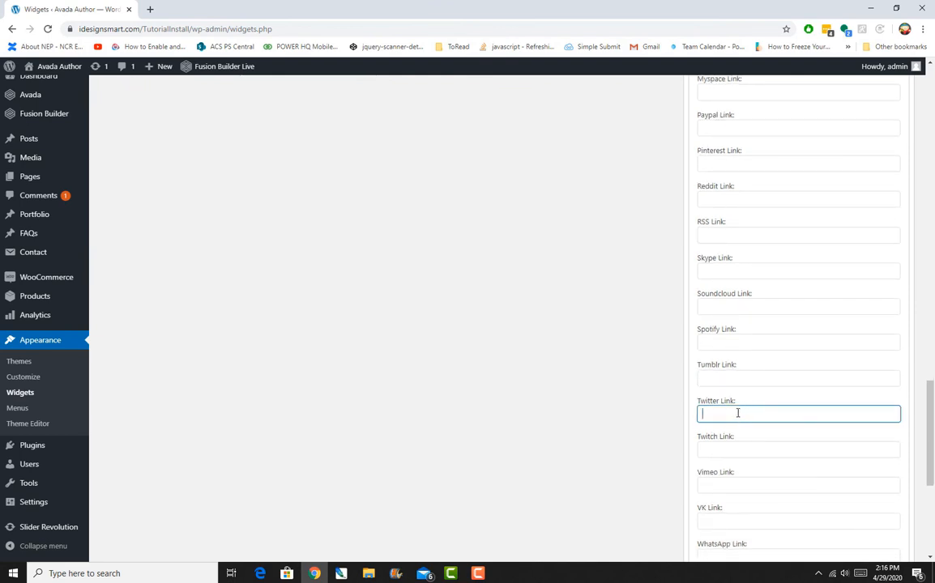
scroll(735, 393, down, 4)
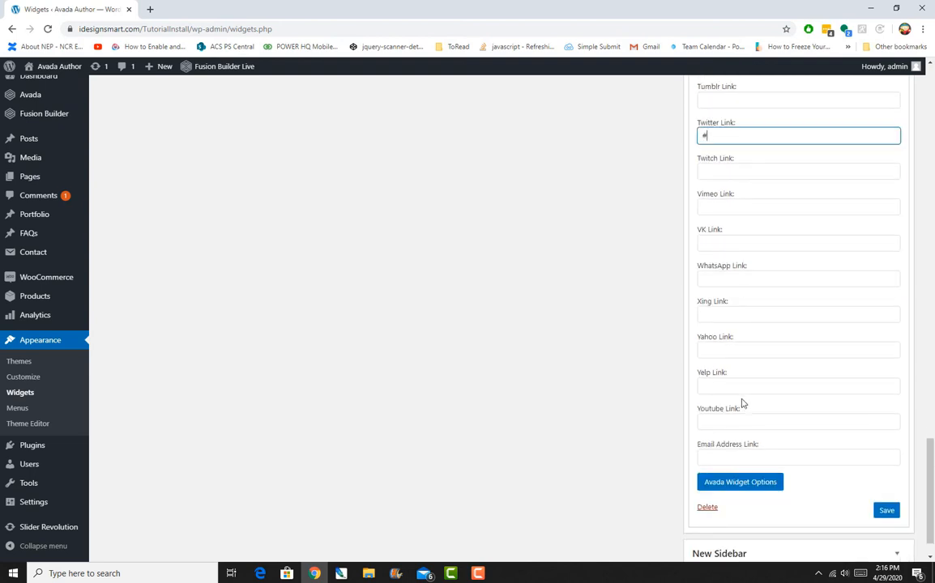
click(886, 509)
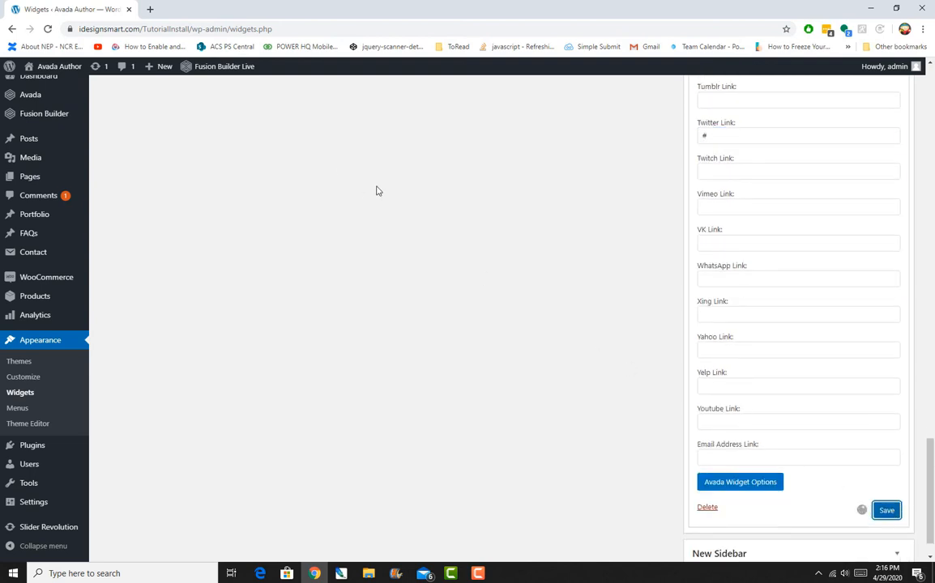
Expand the Footer Widget 2 area to view its widgets.
scroll(431, 305, up, 10)
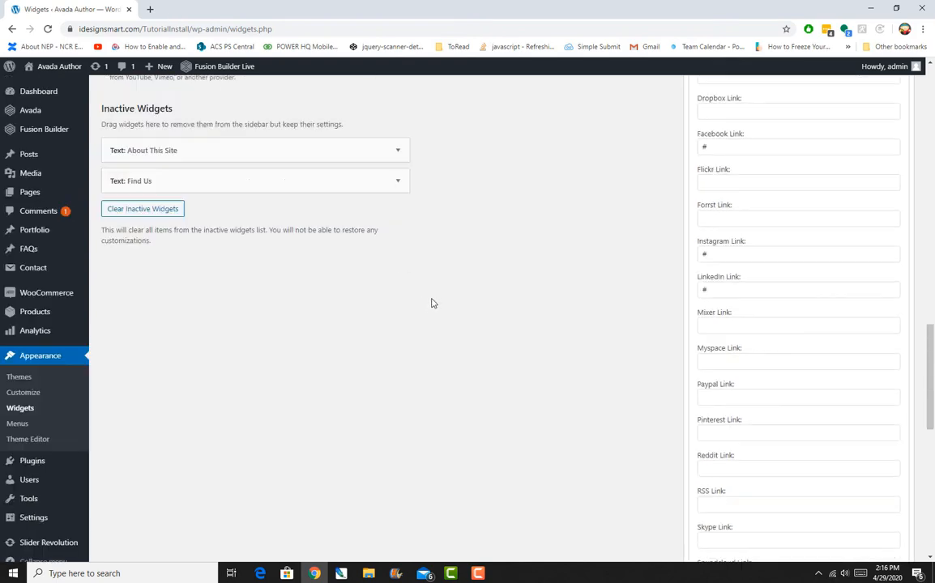
scroll(431, 303, up, 15)
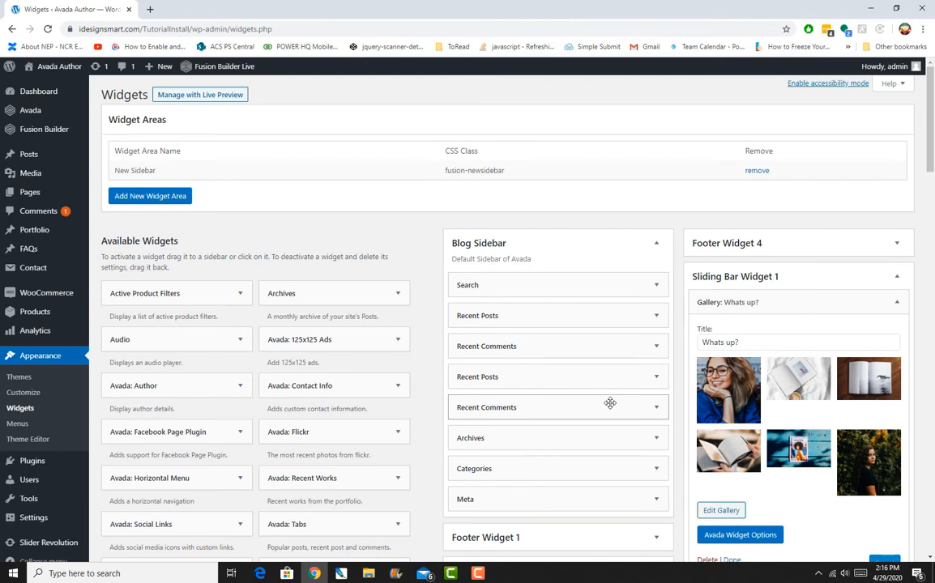
scroll(610, 403, down, 3)
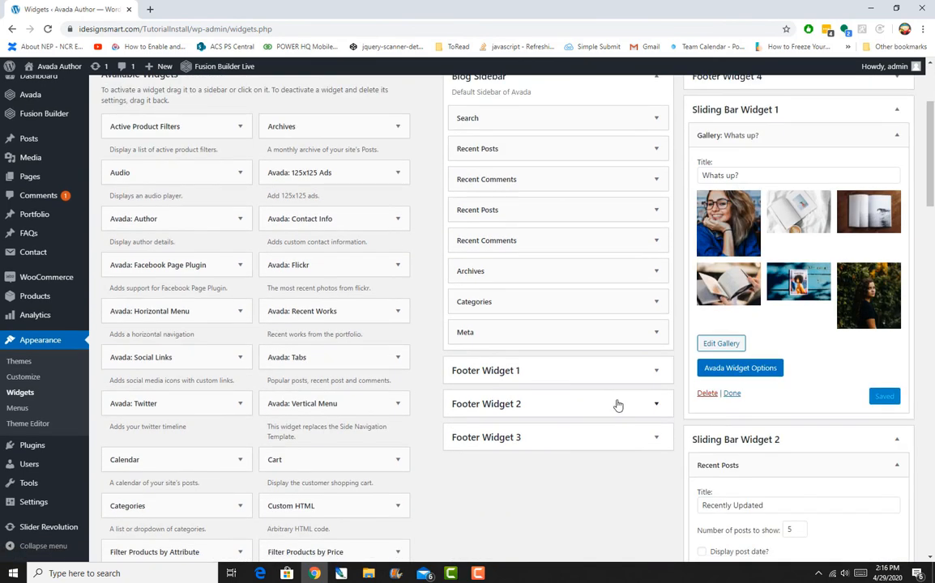
click(628, 419)
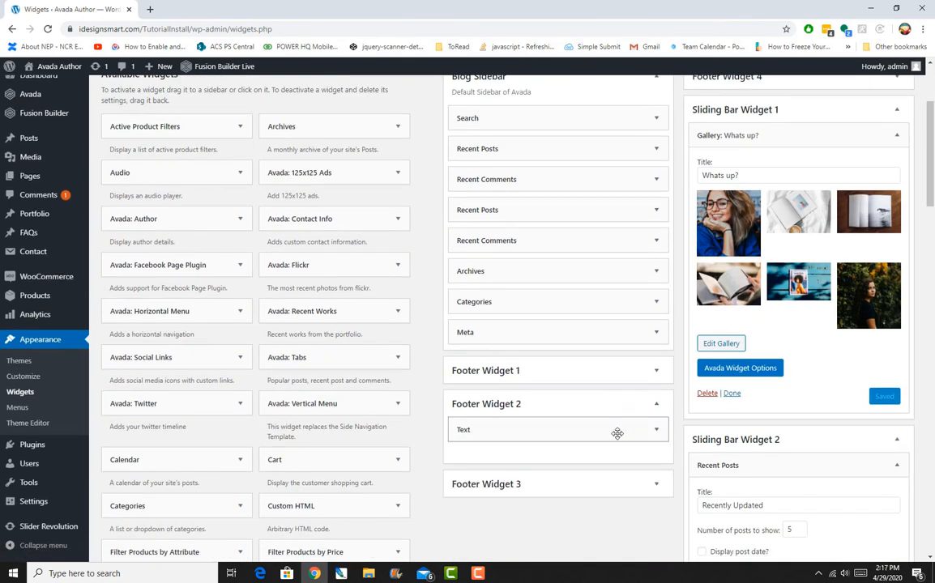
Copy the body text of the About Me Text widget in the Footer Widget 3 area.
click(618, 432)
scroll(618, 434, down, 3)
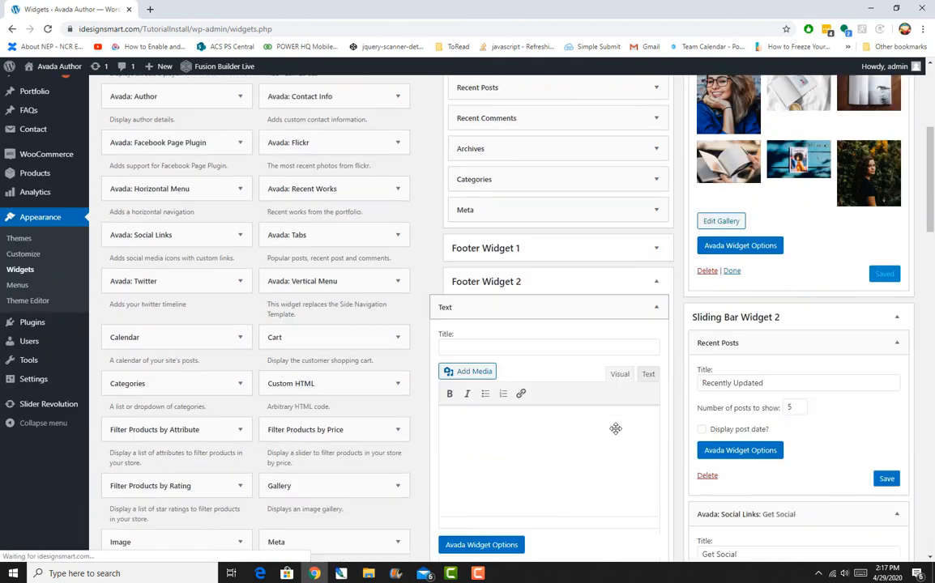
click(656, 240)
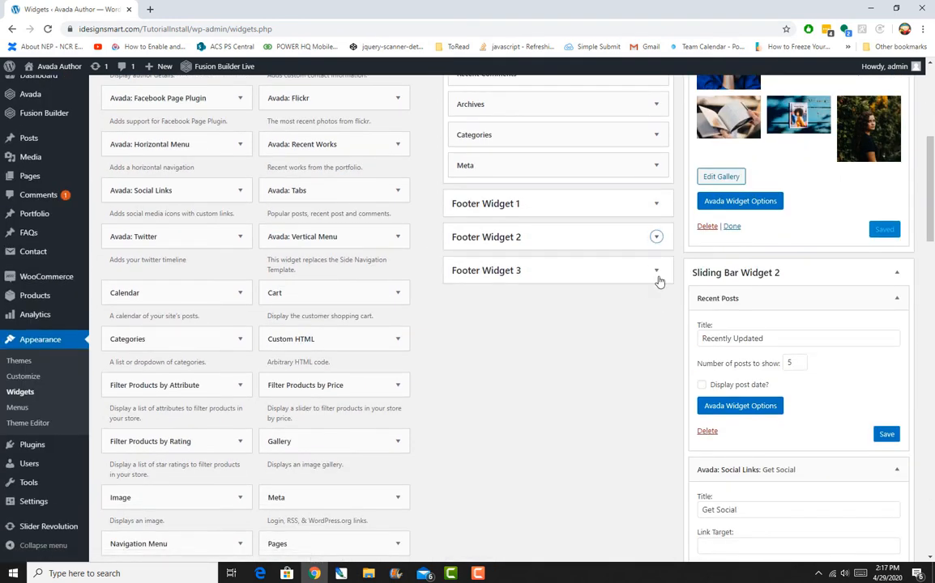
click(656, 270)
click(655, 296)
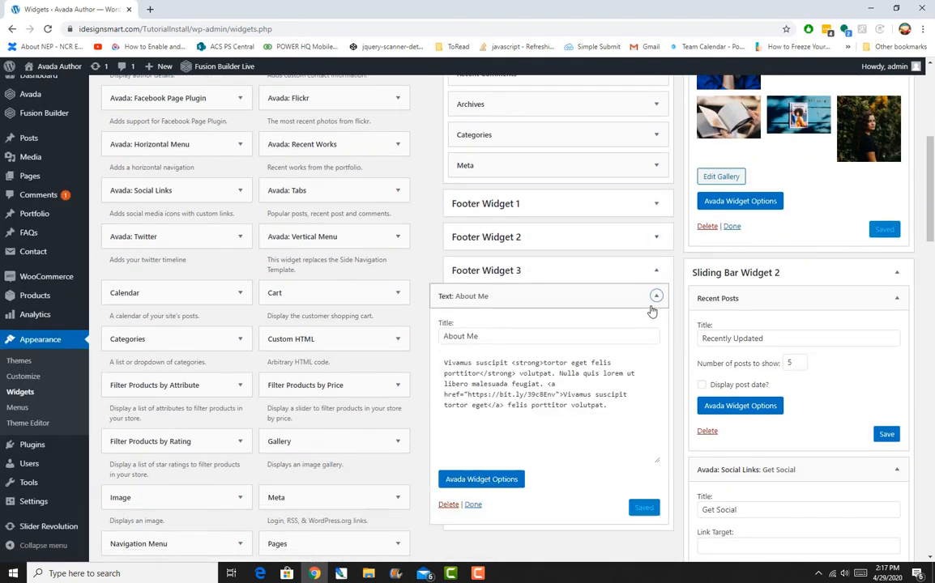
drag(487, 461, 445, 410)
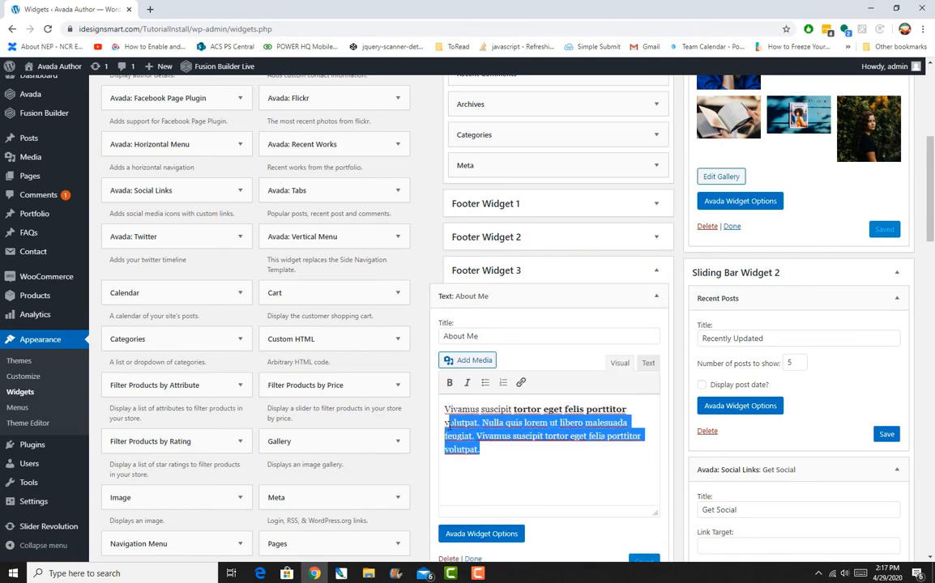
right_click(445, 409)
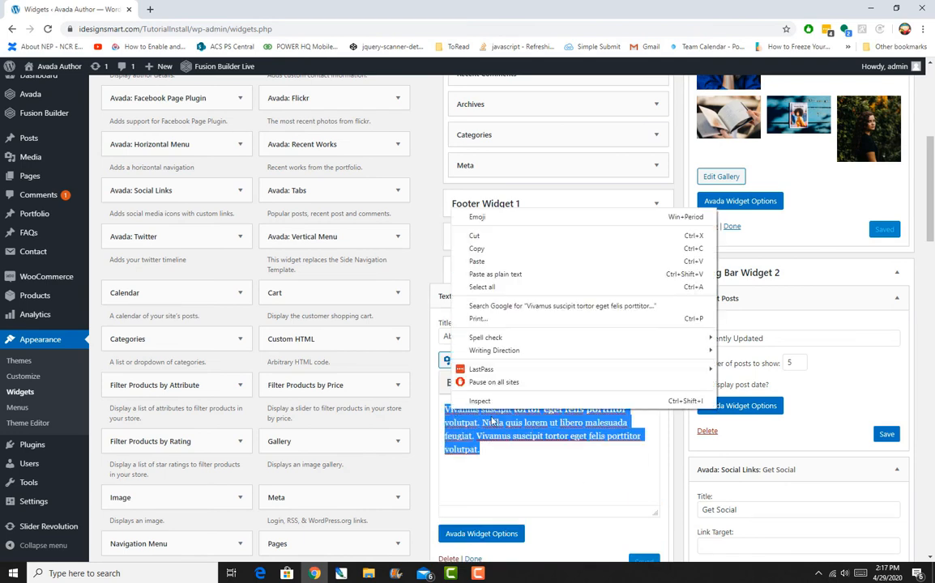
click(474, 245)
click(656, 296)
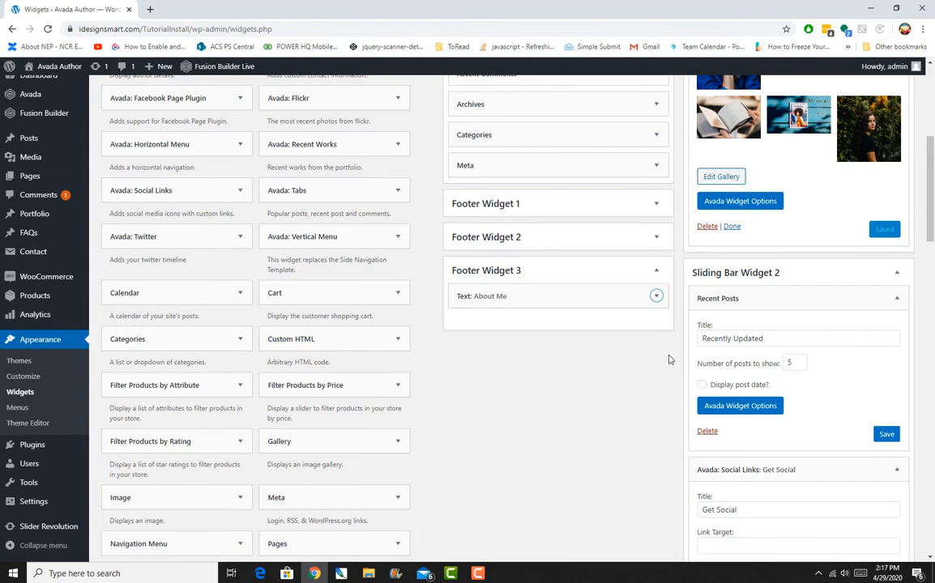
Add a Text widget to the top of the Sliding Bar Widget 1 area.
scroll(701, 395, up, 2)
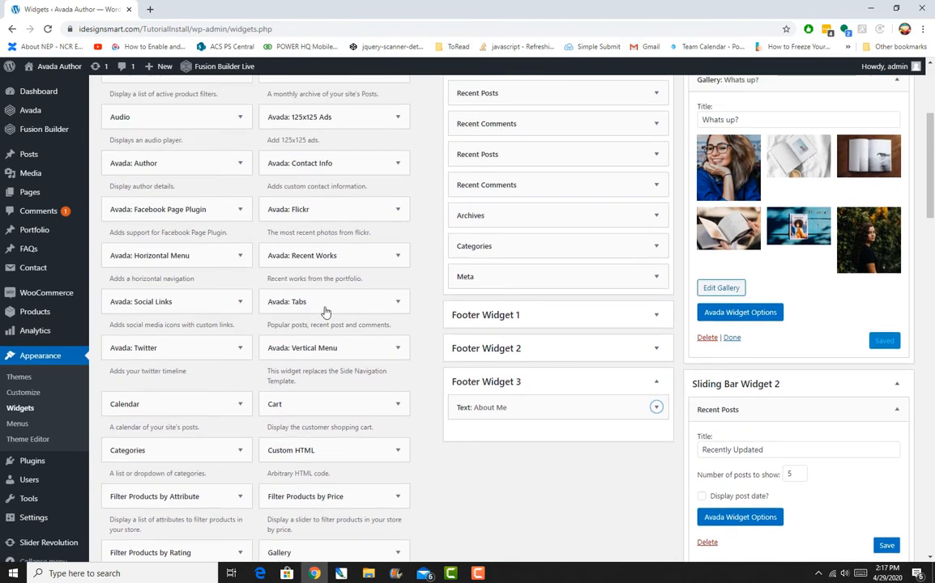
scroll(151, 213, up, 3)
scroll(153, 213, down, 3)
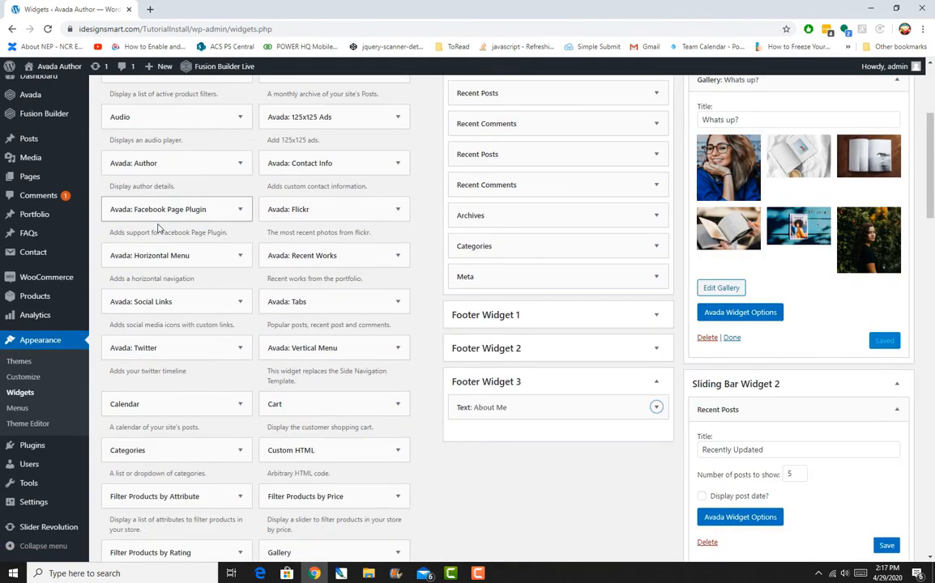
scroll(192, 271, down, 3)
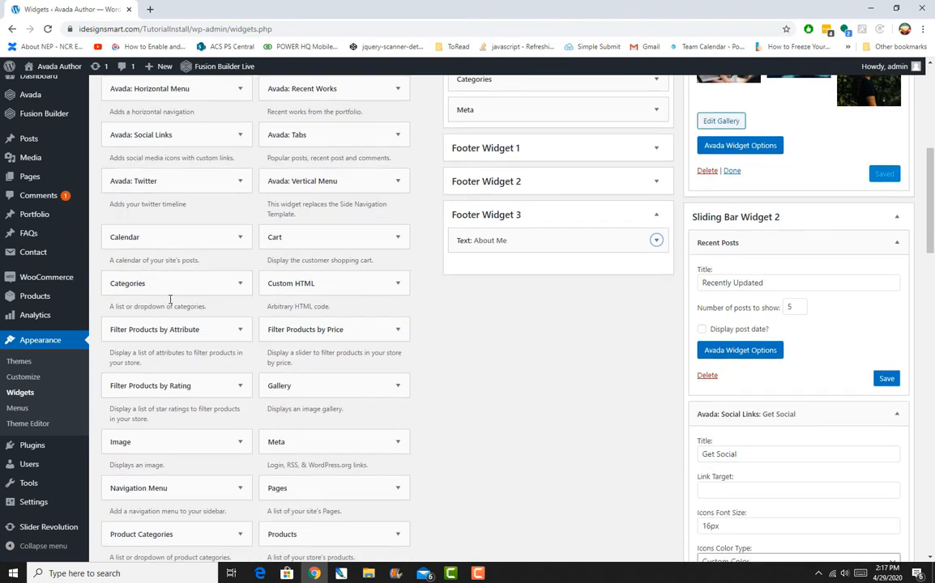
scroll(170, 316, down, 3)
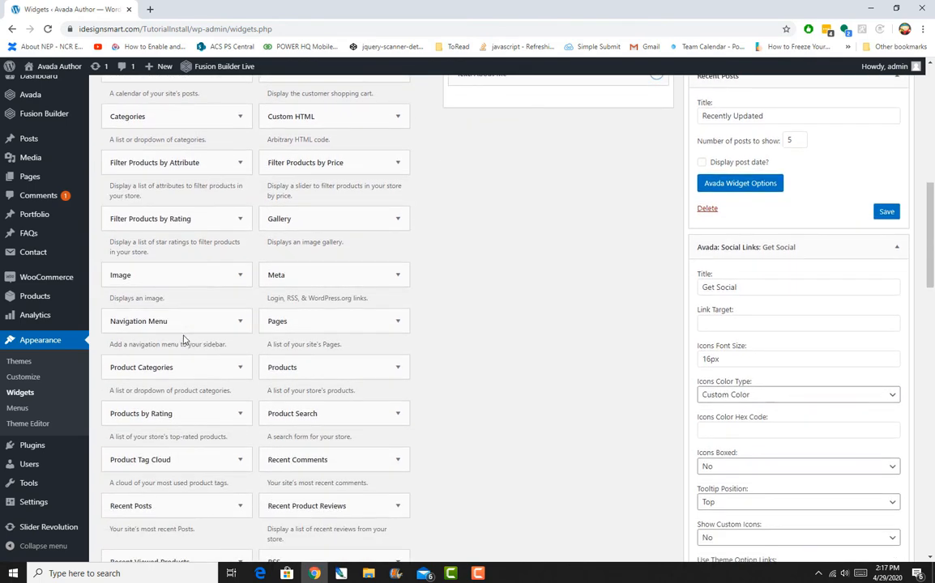
scroll(180, 328, down, 3)
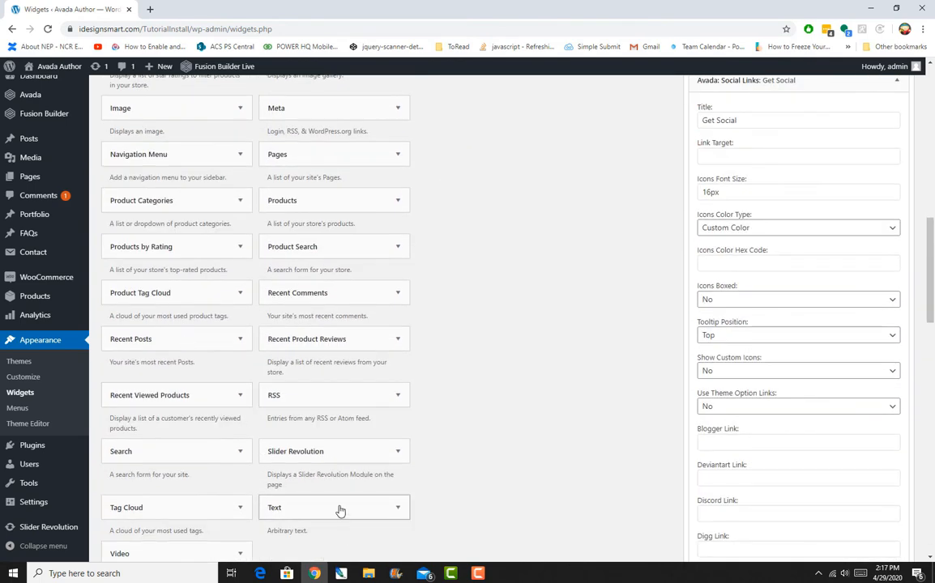
drag(342, 512, 778, 264)
scroll(495, 465, up, 6)
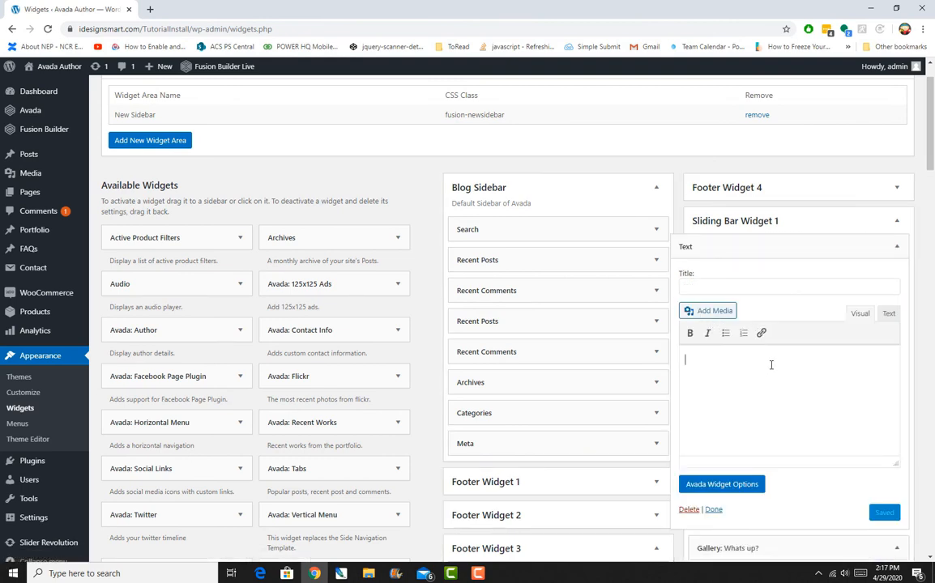
Paste the copied text into the new Text widget, title it "Looking For Something?" and save it.
key(ctrl+v)
click(782, 285)
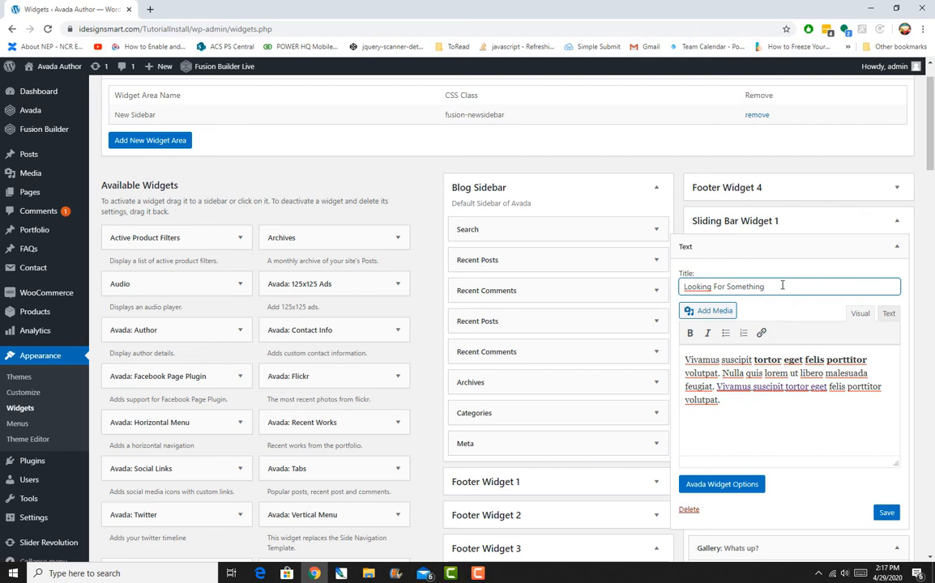
click(883, 512)
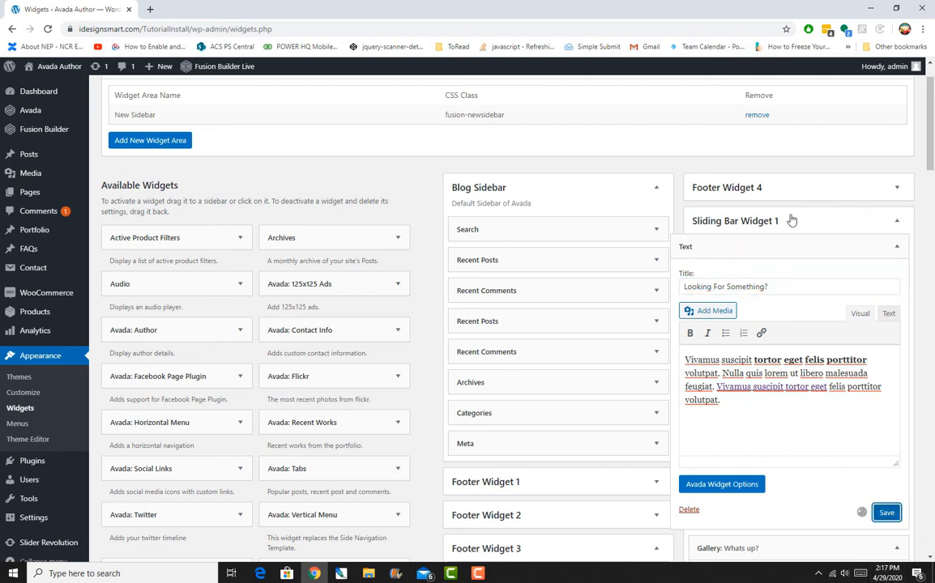
click(900, 246)
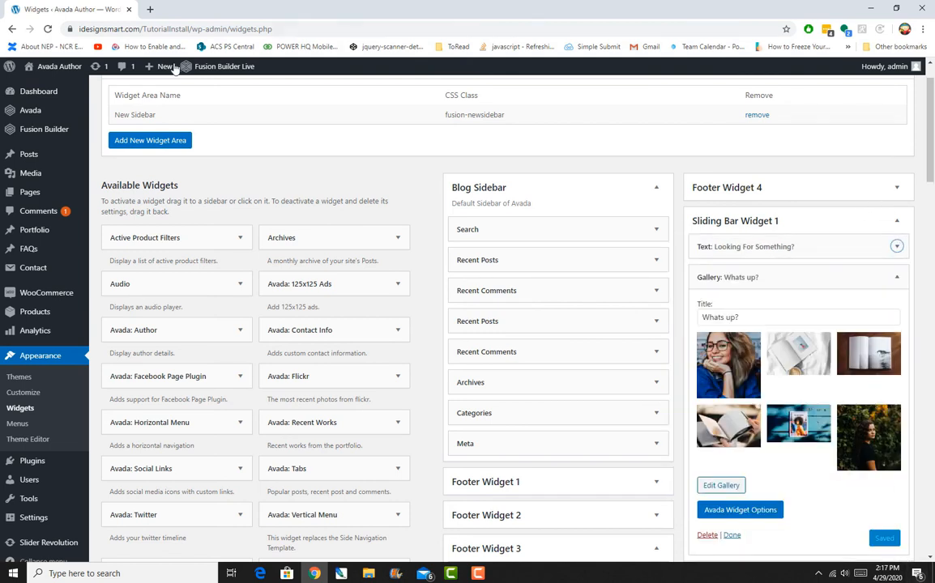
Open the site's front end in a new tab and scroll through the home page.
mouse_move(57, 72)
right_click(45, 91)
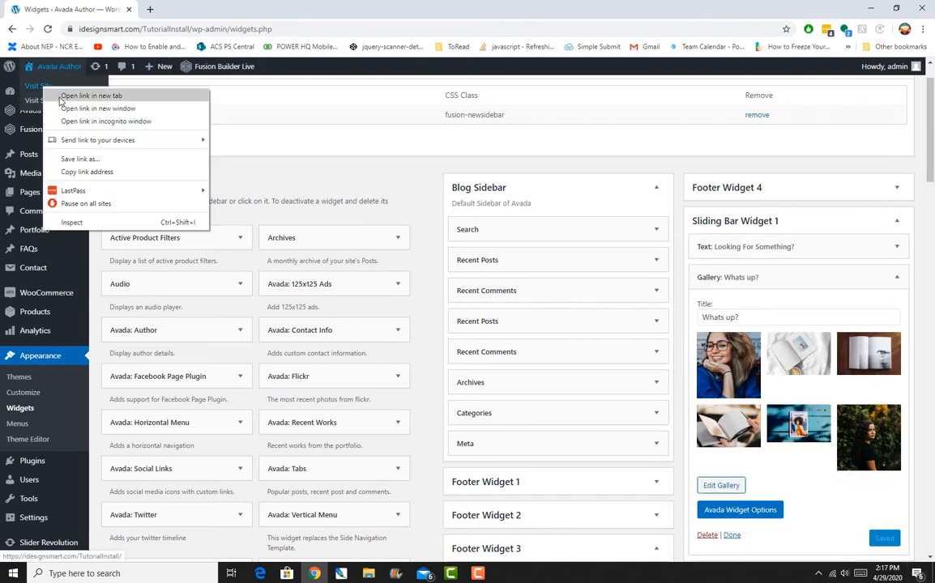
click(63, 97)
click(160, 8)
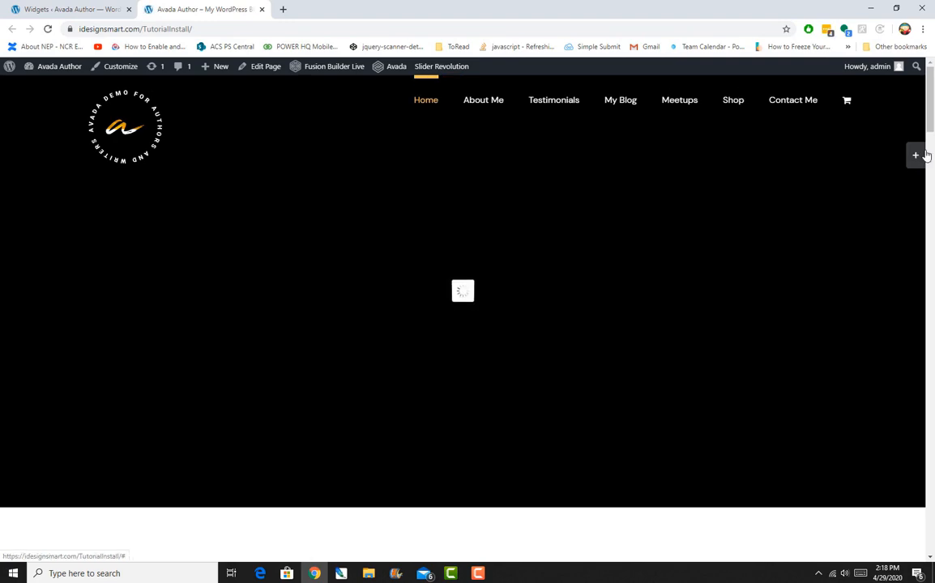
scroll(873, 259, down, 7)
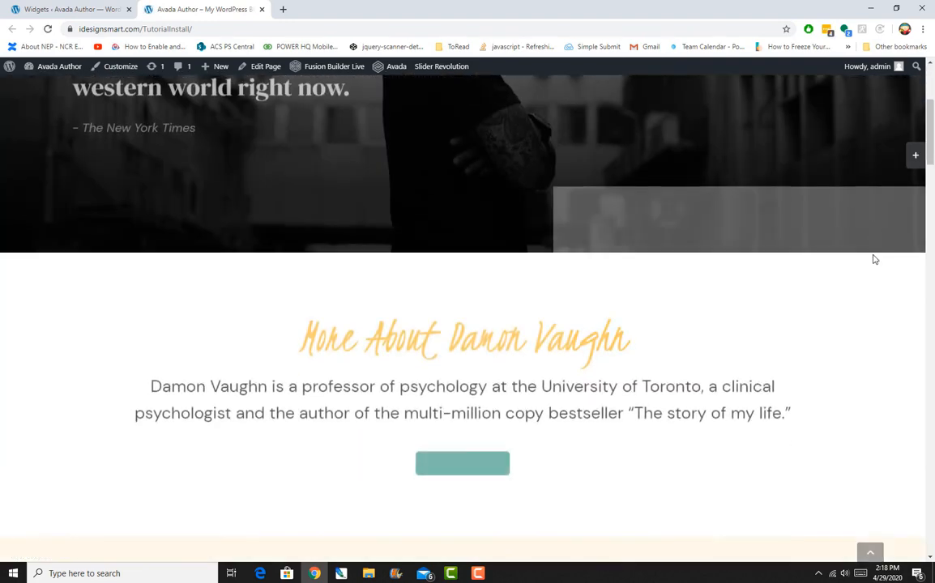
scroll(872, 258, down, 8)
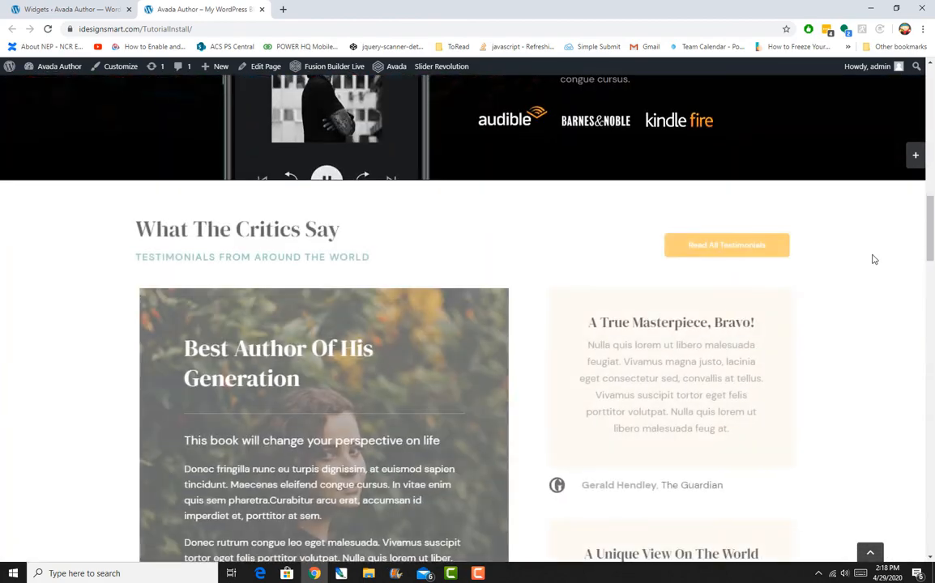
scroll(872, 258, up, 15)
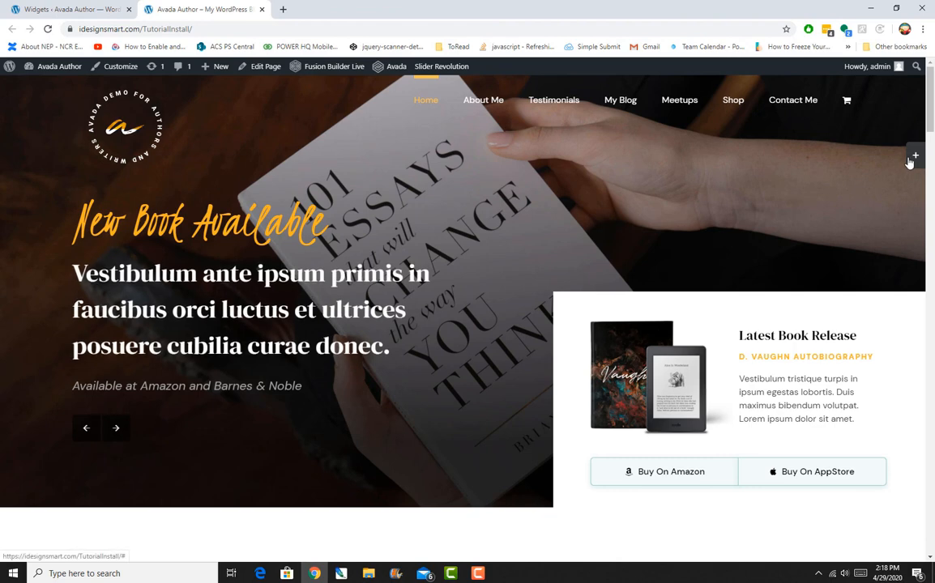
Toggle the sliding bar on the home page and review its widgets, opening a gallery image and going back.
click(911, 158)
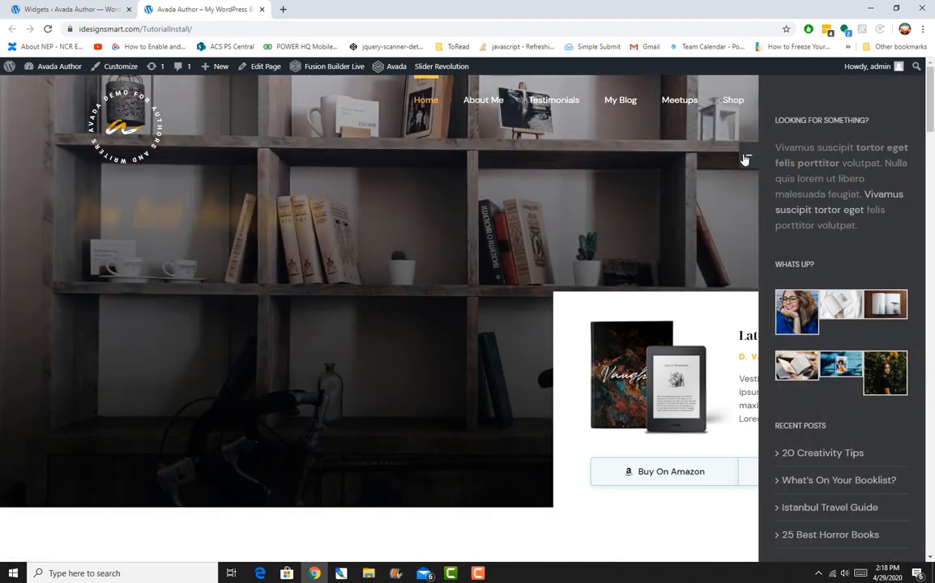
click(745, 158)
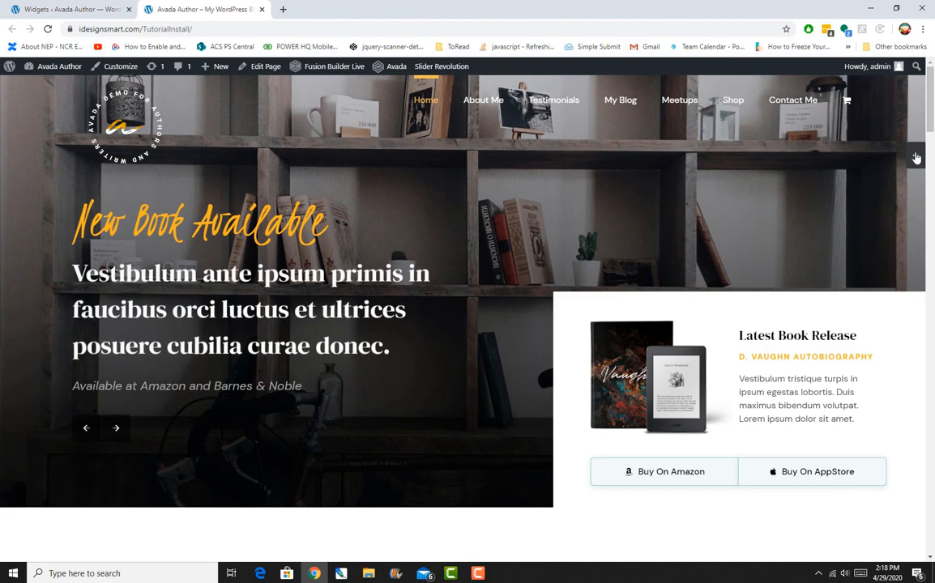
scroll(880, 304, down, 2)
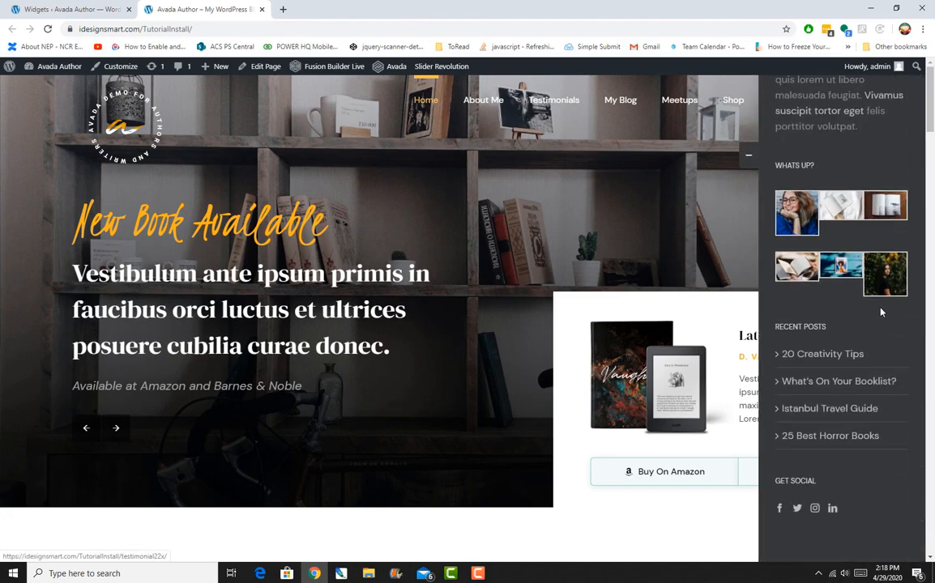
scroll(879, 320, up, 2)
scroll(880, 324, down, 2)
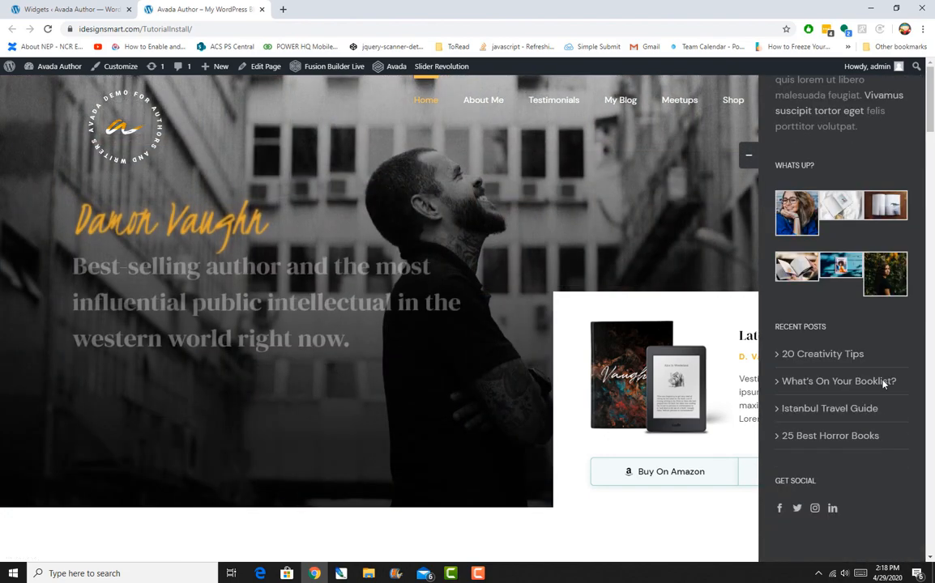
scroll(887, 412, up, 1)
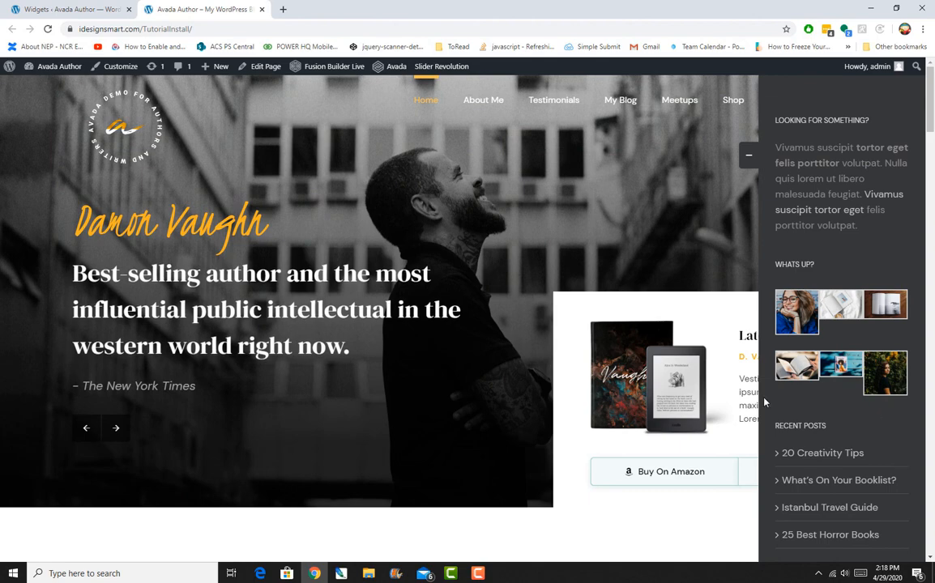
click(795, 308)
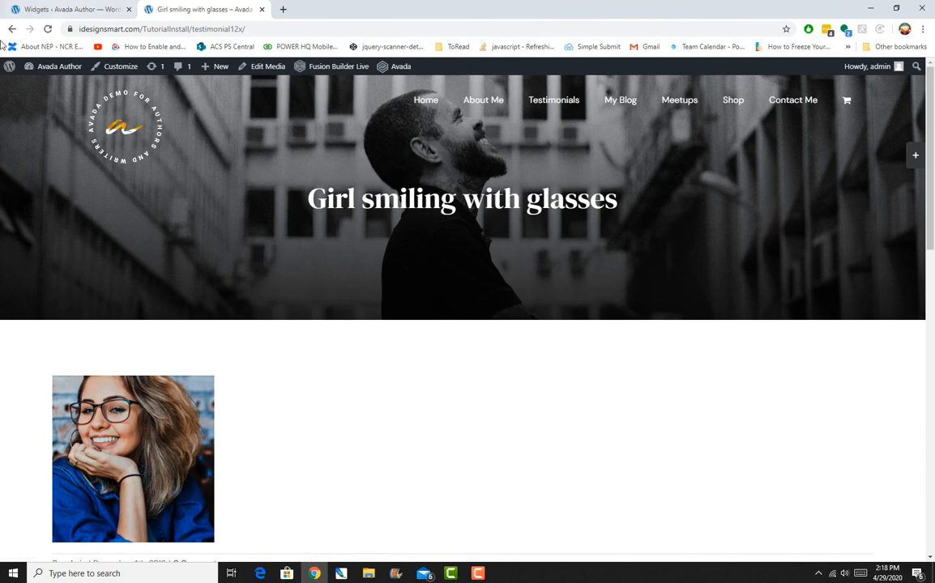
click(11, 29)
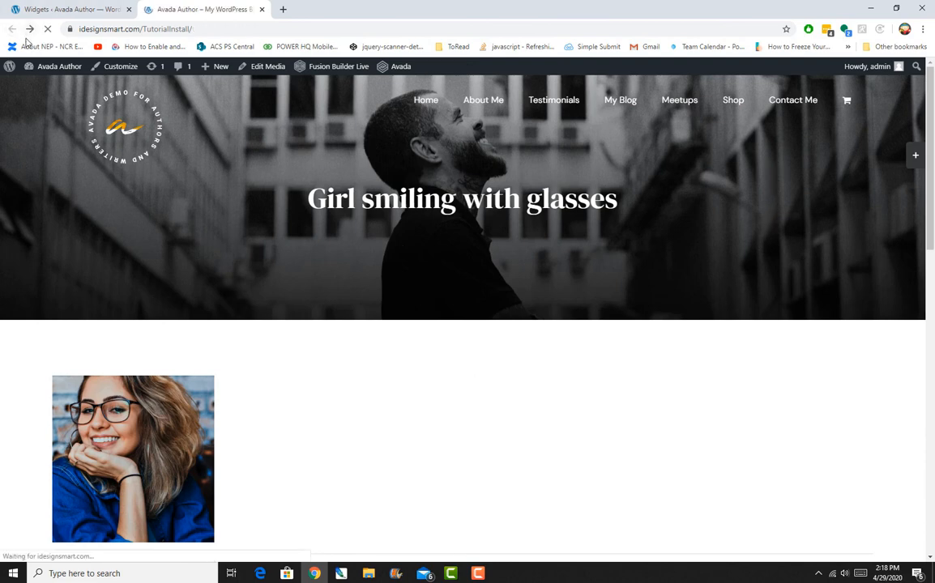